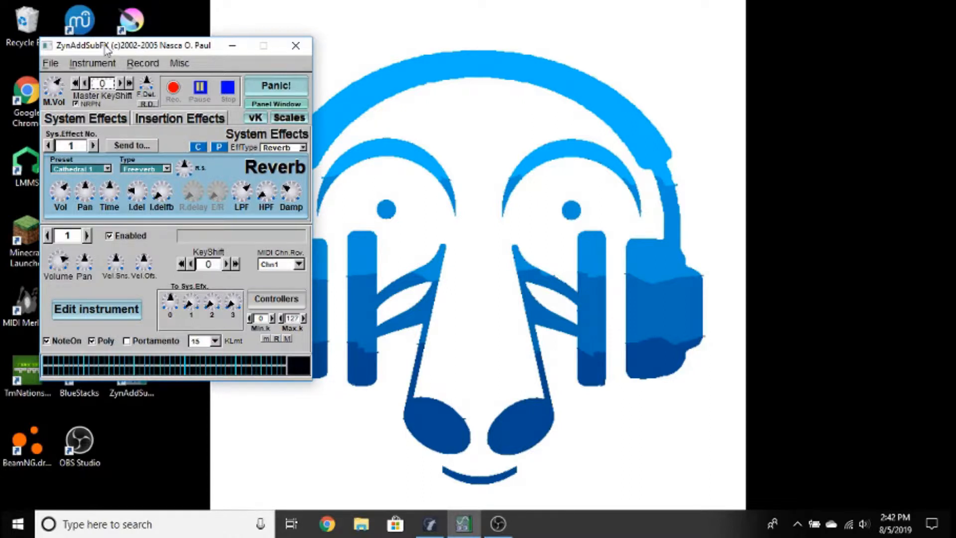
Switch to Tracktion and review its audio device and MIDI device settings before returning to the zynaddsubfx edit.
{"action": "left_click_drag", "start_coordinate": [105, 49], "coordinate": [133, 49]}
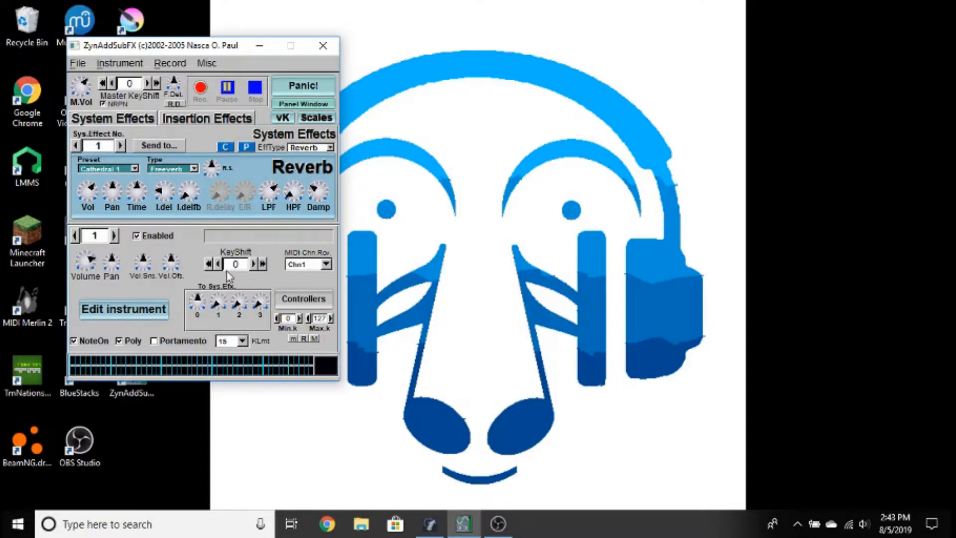
{"action": "left_click", "coordinate": [442, 532]}
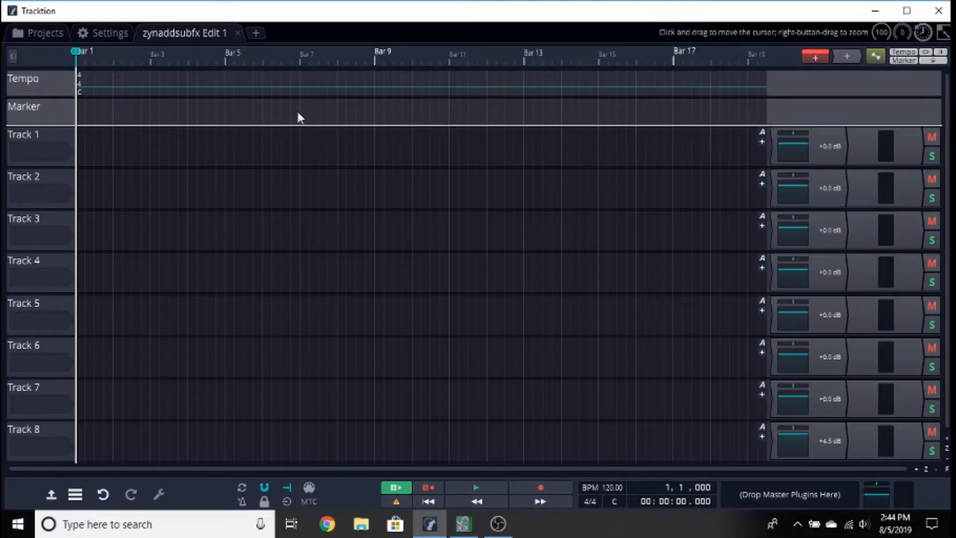
{"action": "left_click", "coordinate": [100, 30]}
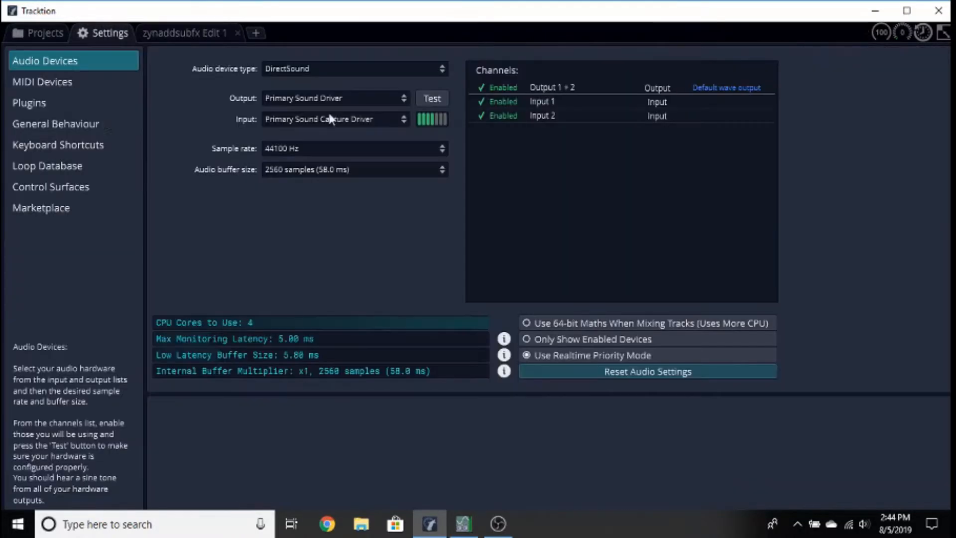
{"action": "left_click", "coordinate": [44, 81]}
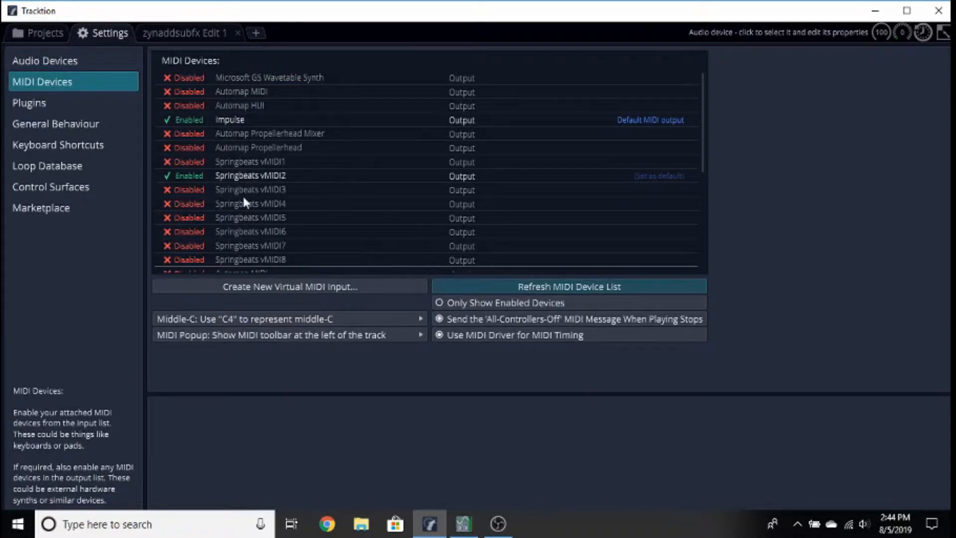
{"action": "left_click", "coordinate": [185, 33]}
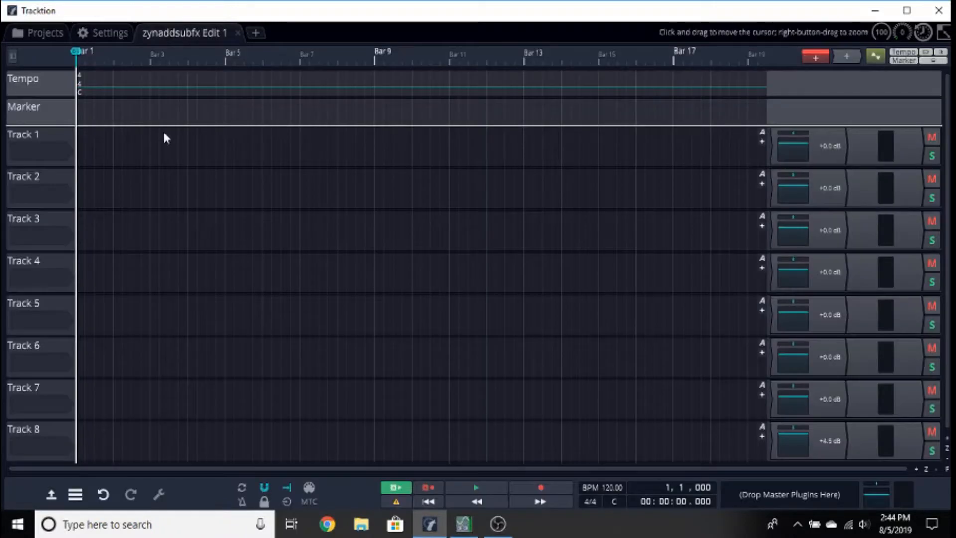
Set the track destination of Track 1 to the Springbeats vMIDI2 output.
{"action": "left_click", "coordinate": [67, 127]}
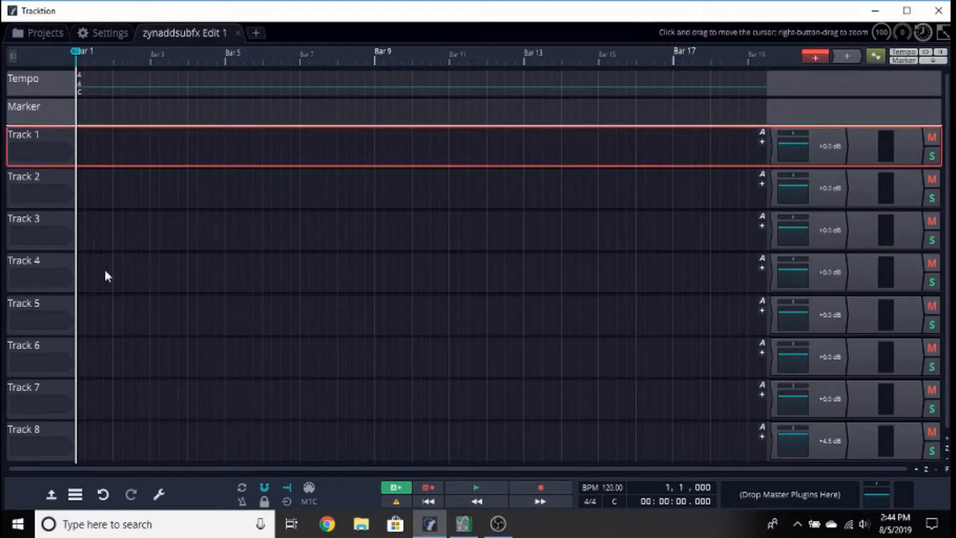
{"action": "left_click", "coordinate": [158, 494]}
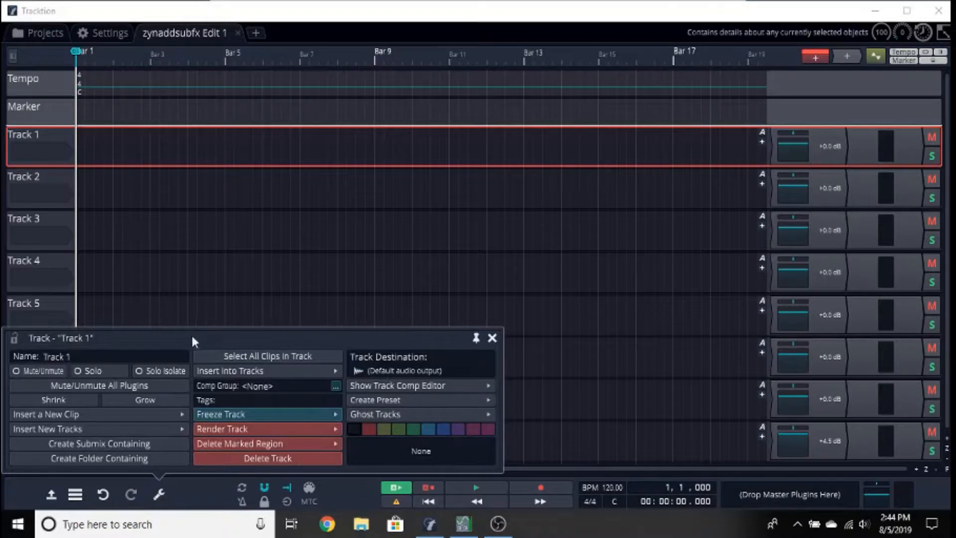
{"action": "left_click", "coordinate": [390, 371]}
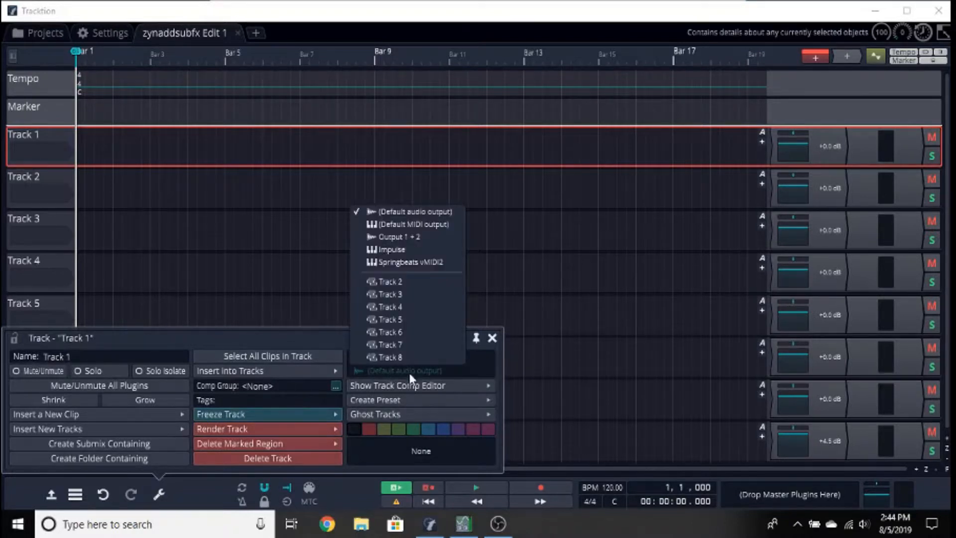
{"action": "left_click", "coordinate": [400, 269]}
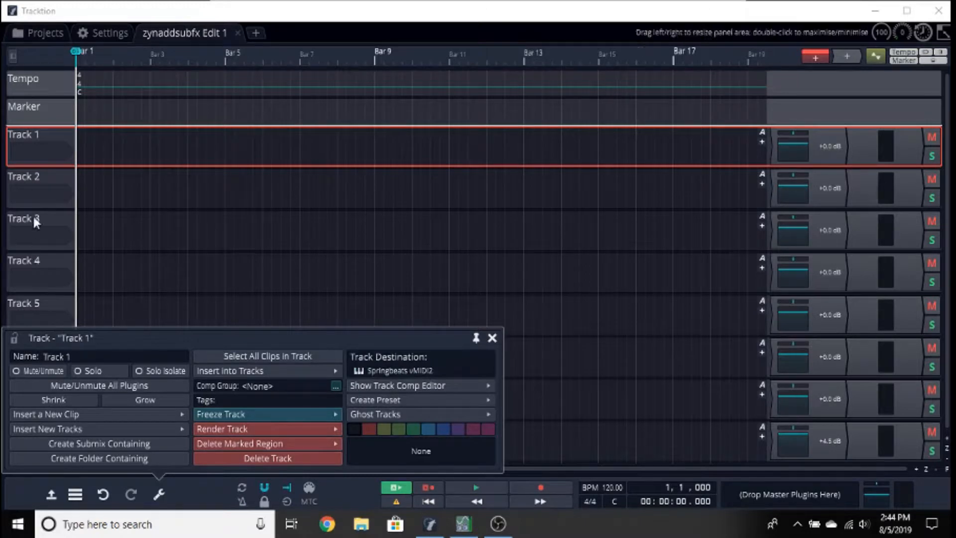
{"action": "left_click", "coordinate": [41, 174]}
{"action": "left_click", "coordinate": [55, 139]}
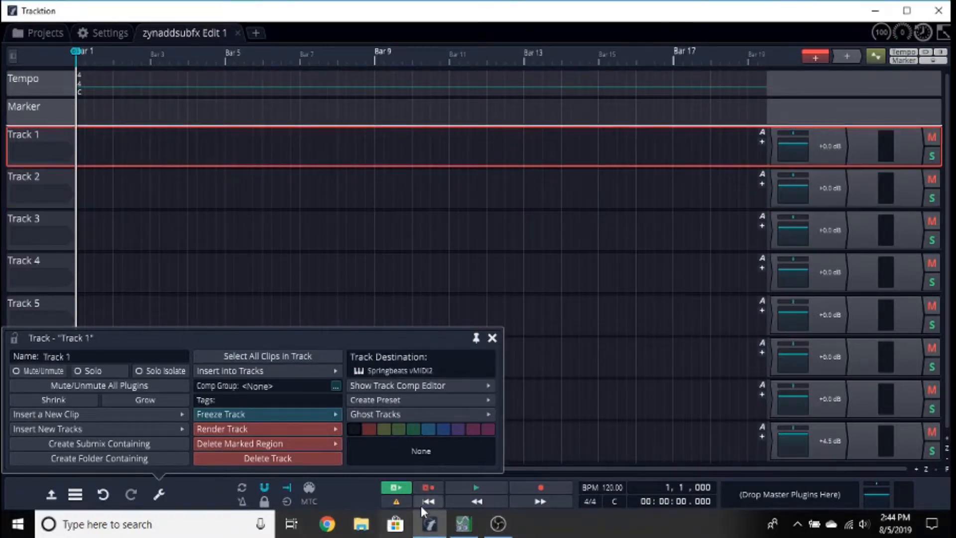
Switch to ZynAddSubFX and set its Windows MIDI input device to number 7, Springbeats vMIDI2.
{"action": "left_click", "coordinate": [463, 524]}
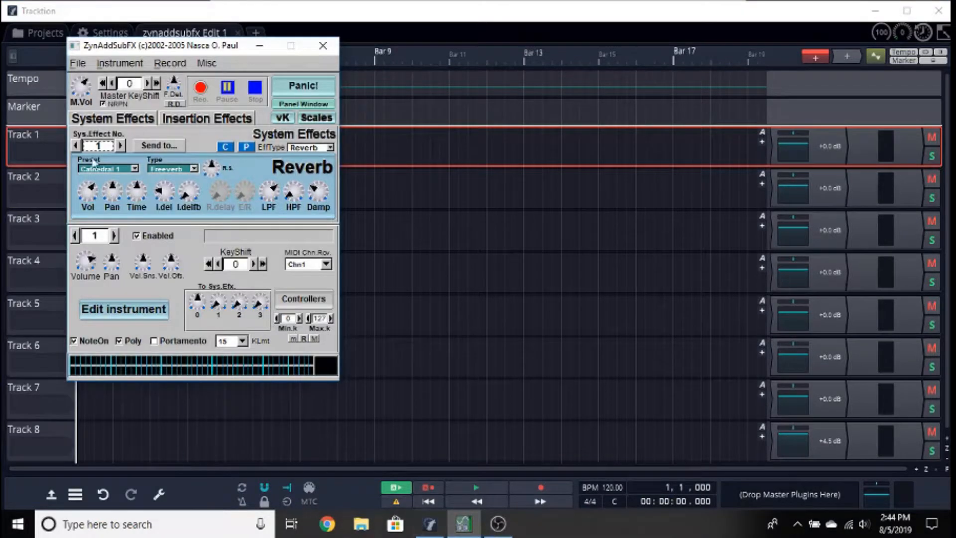
{"action": "left_click", "coordinate": [78, 64]}
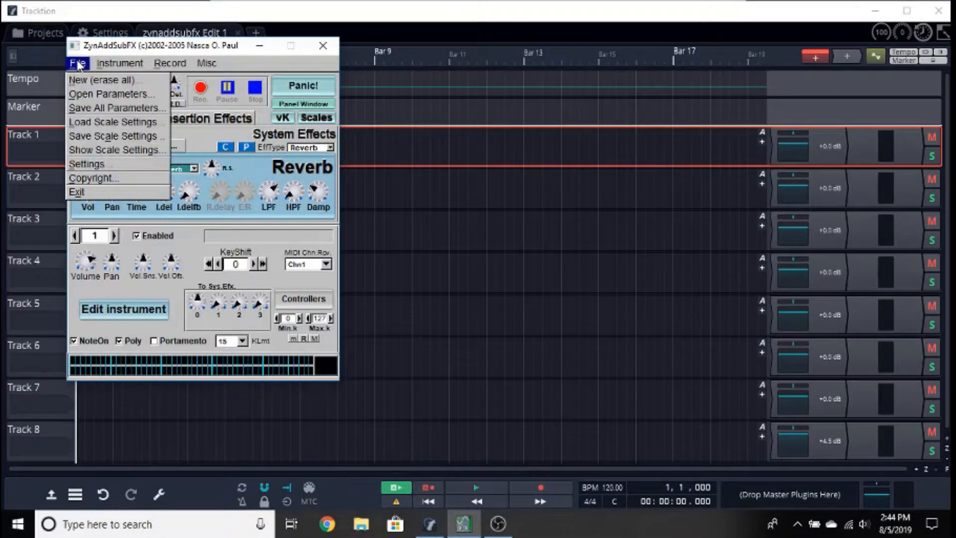
{"action": "left_click", "coordinate": [112, 164]}
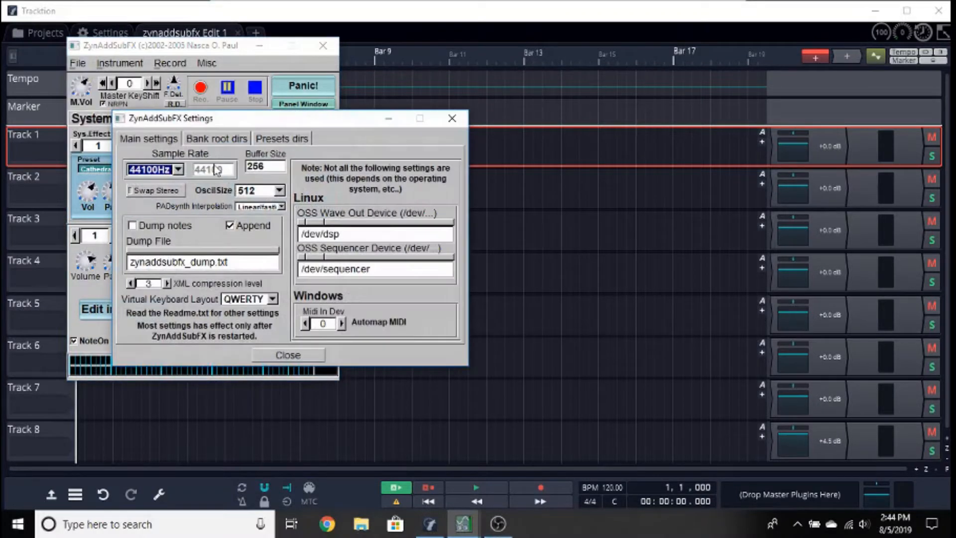
{"action": "left_click", "coordinate": [341, 325]}
{"action": "left_click", "coordinate": [341, 324]}
{"action": "left_click", "coordinate": [342, 324]}
{"action": "left_click", "coordinate": [342, 325]}
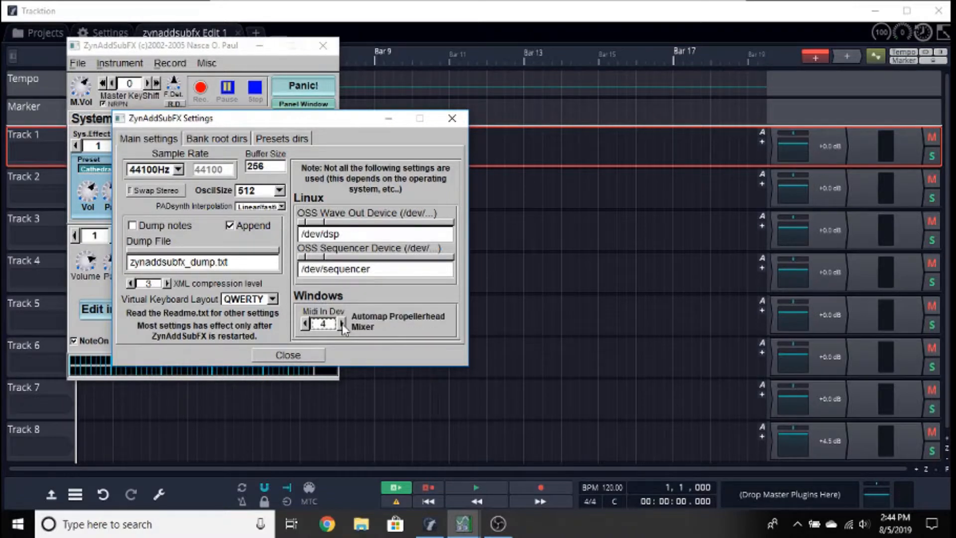
{"action": "left_click", "coordinate": [341, 325]}
{"action": "left_click", "coordinate": [342, 324]}
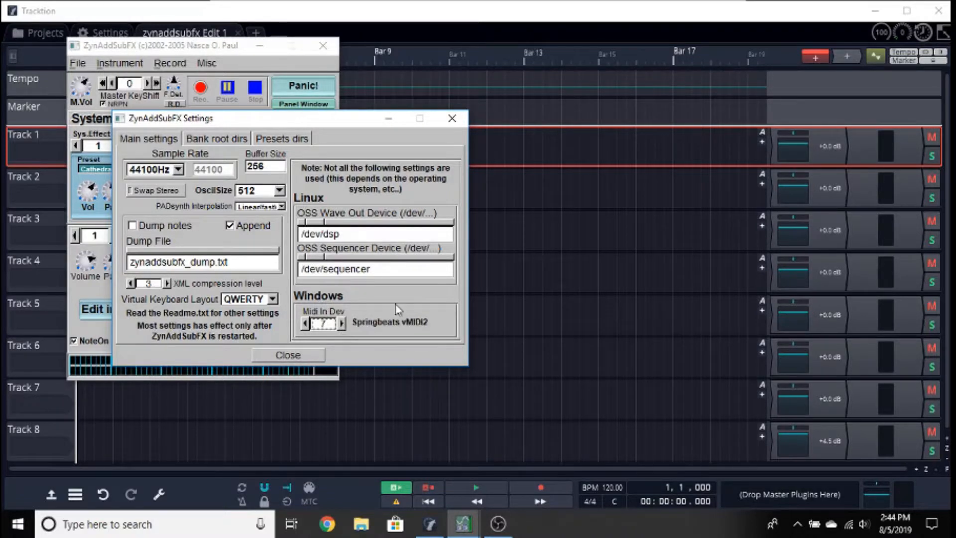
{"action": "left_click", "coordinate": [453, 119]}
Exit ZynAddSubFX without saving the data, minimize Tracktion, and relaunch ZynAddSubFX from the desktop.
{"action": "left_click", "coordinate": [338, 44]}
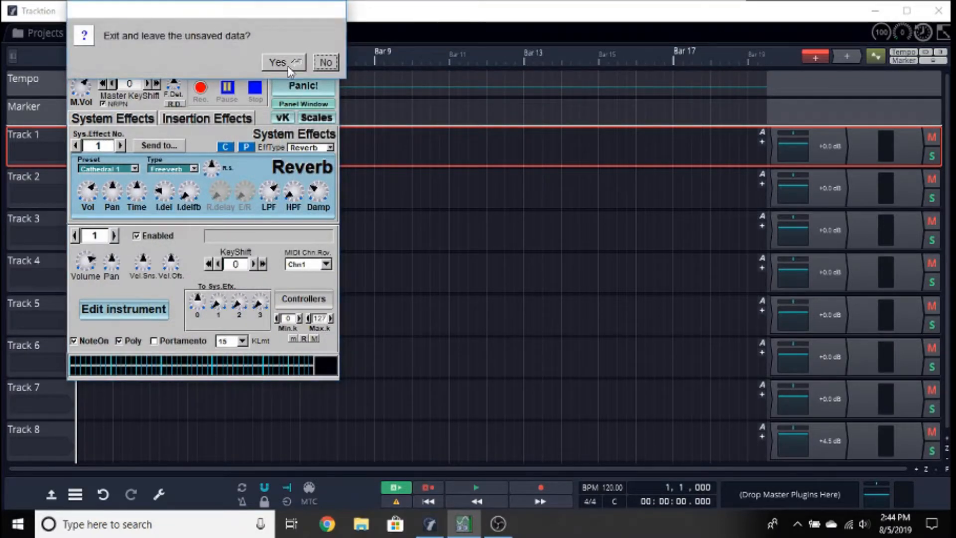
{"action": "left_click", "coordinate": [287, 64]}
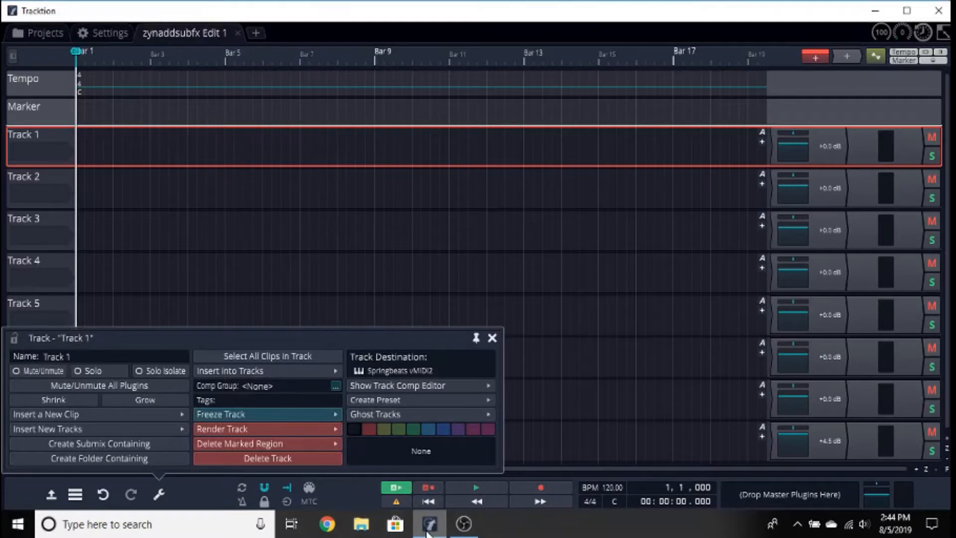
{"action": "left_click", "coordinate": [427, 532]}
{"action": "double_click", "coordinate": [135, 374]}
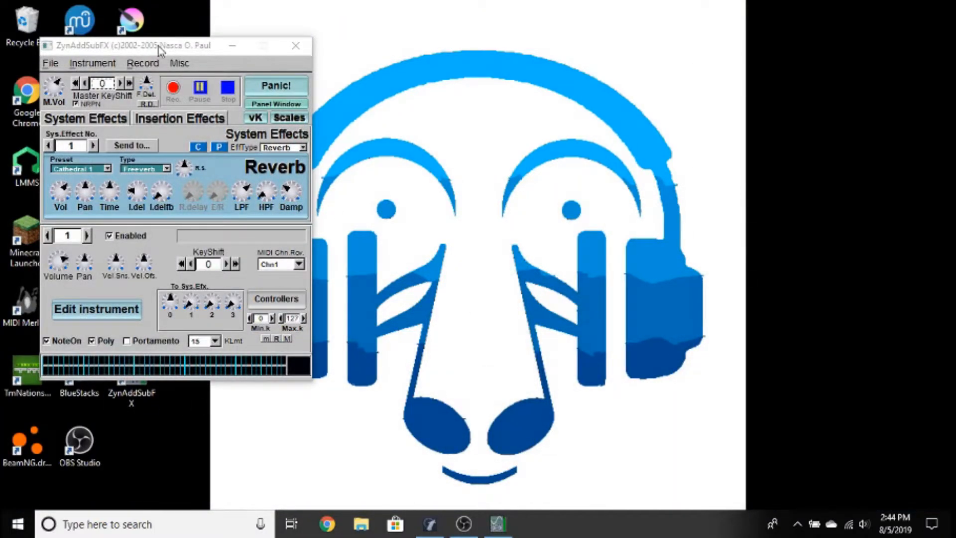
Switch to Tracktion and assign the Impulse MIDI device as the input of Track 1.
{"action": "left_click", "coordinate": [429, 523]}
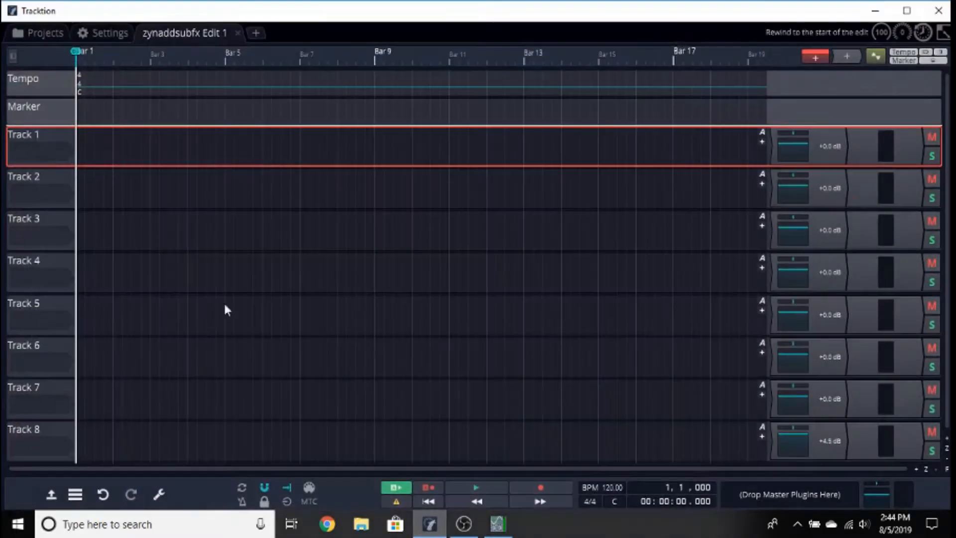
{"action": "left_click", "coordinate": [32, 148]}
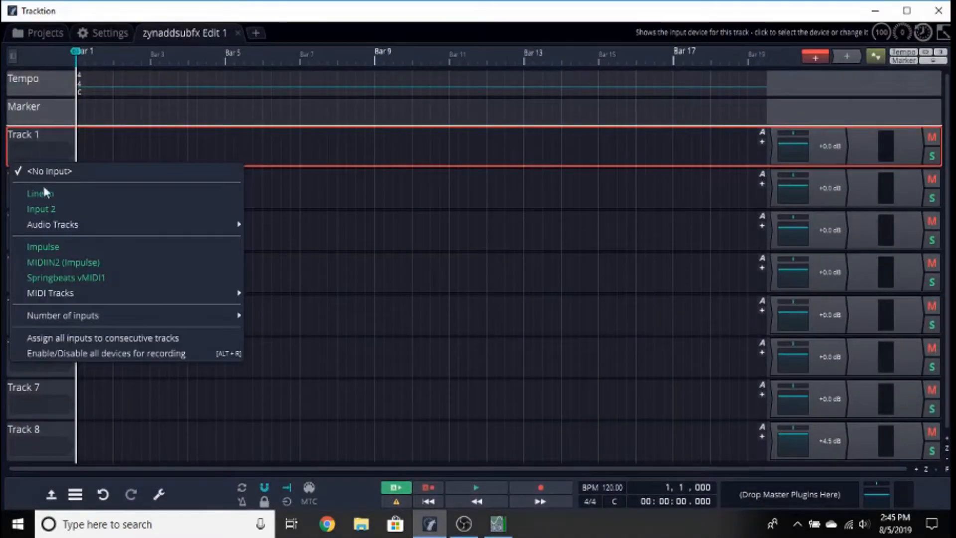
{"action": "left_click", "coordinate": [77, 251]}
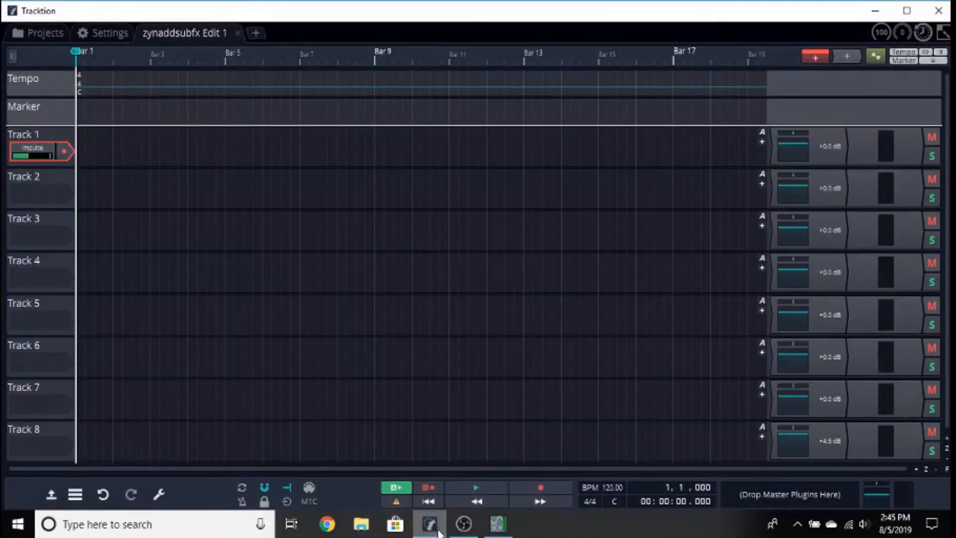
Switch to ZynAddSubFX, disable instrument part 1, and enable part 2.
{"action": "left_click", "coordinate": [492, 529]}
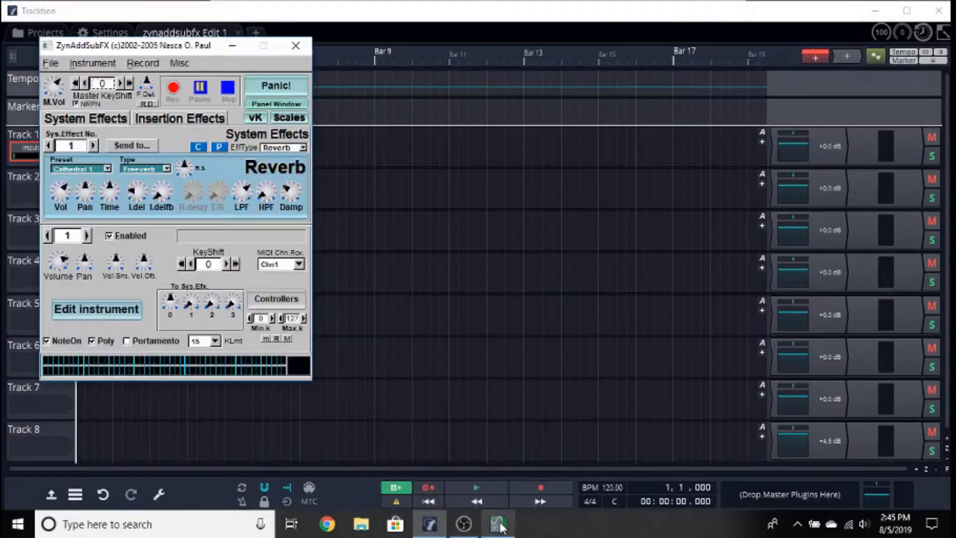
{"action": "left_click", "coordinate": [89, 236]}
{"action": "left_click", "coordinate": [49, 236]}
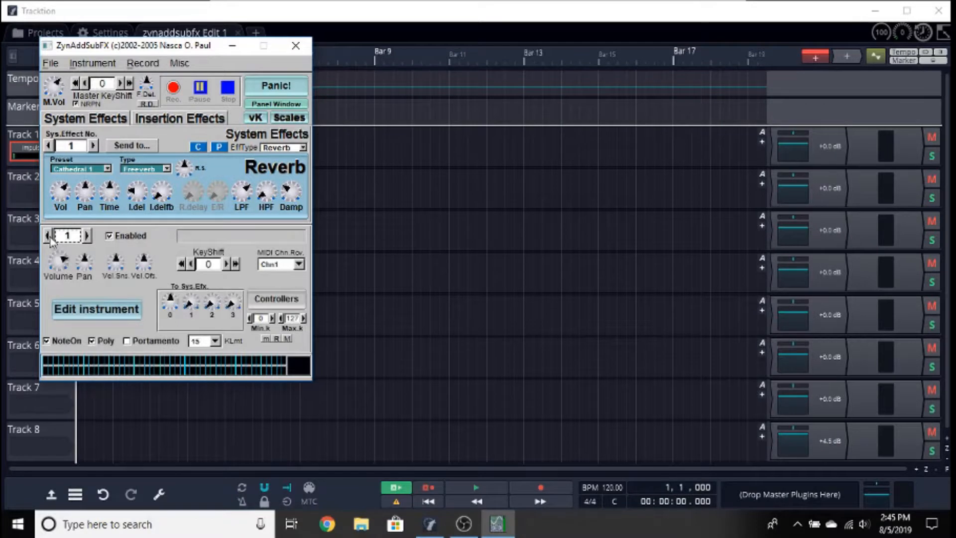
{"action": "left_click", "coordinate": [111, 236]}
{"action": "left_click", "coordinate": [87, 236]}
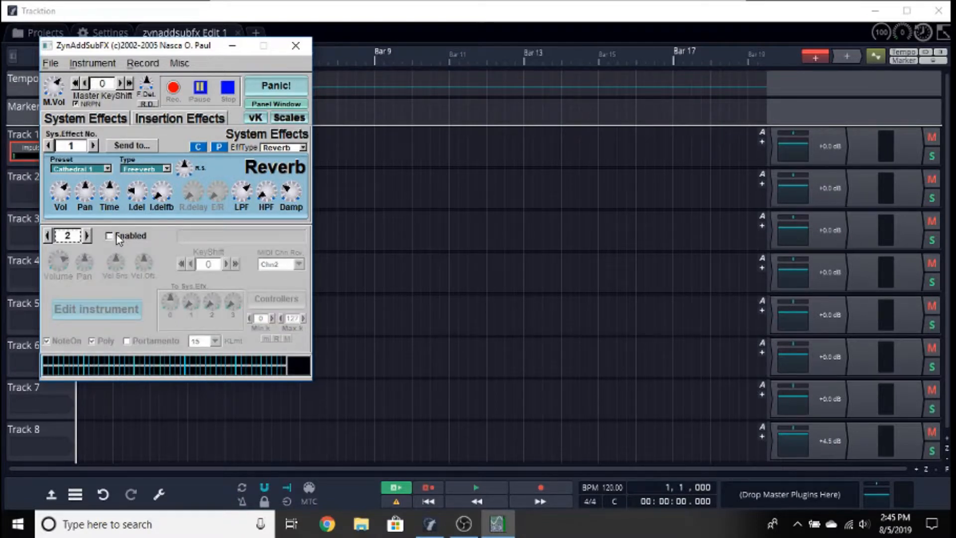
{"action": "left_click", "coordinate": [109, 236]}
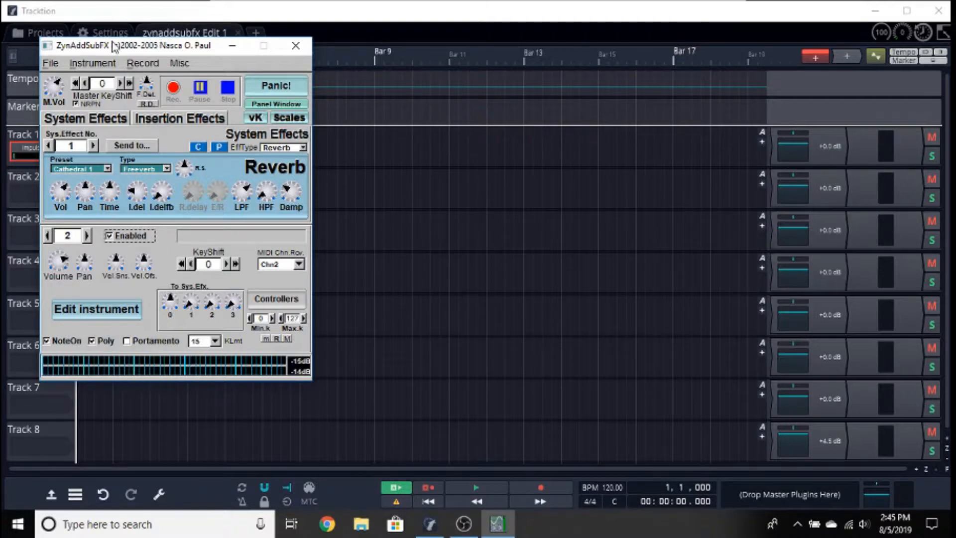
Minimize Tracktion and reposition the ZynAddSubFX window so it sits over the desktop.
{"action": "left_click_drag", "start_coordinate": [114, 46], "coordinate": [407, 92]}
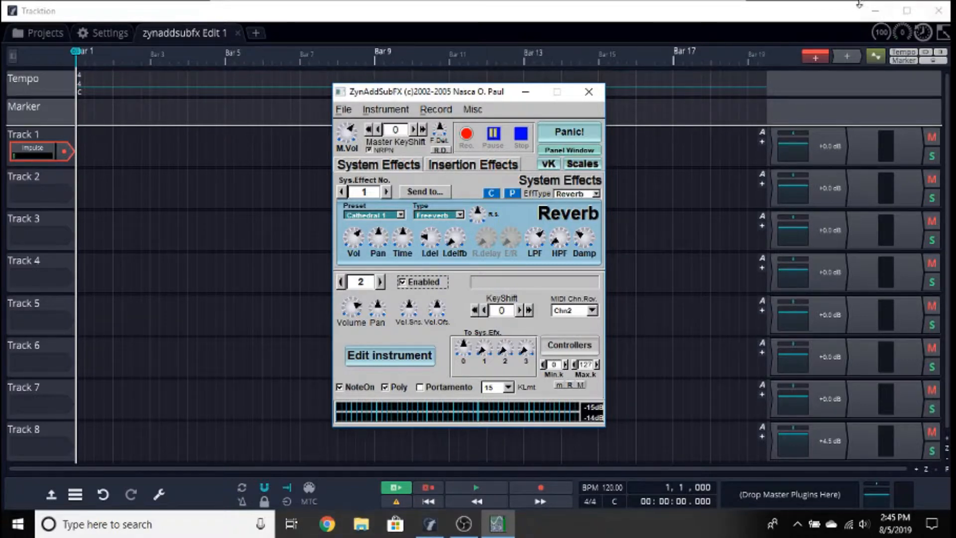
{"action": "left_click", "coordinate": [872, 12]}
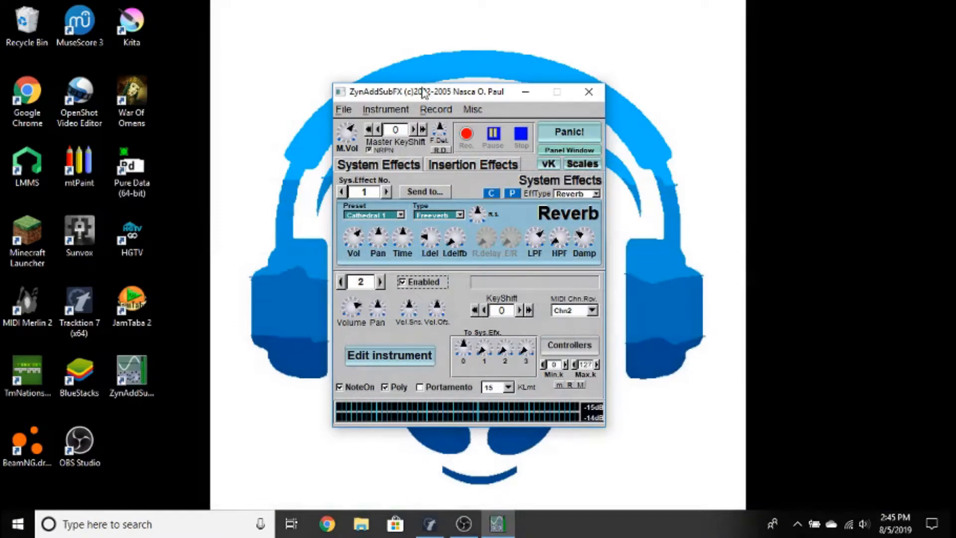
{"action": "left_click_drag", "start_coordinate": [422, 92], "coordinate": [311, 40]}
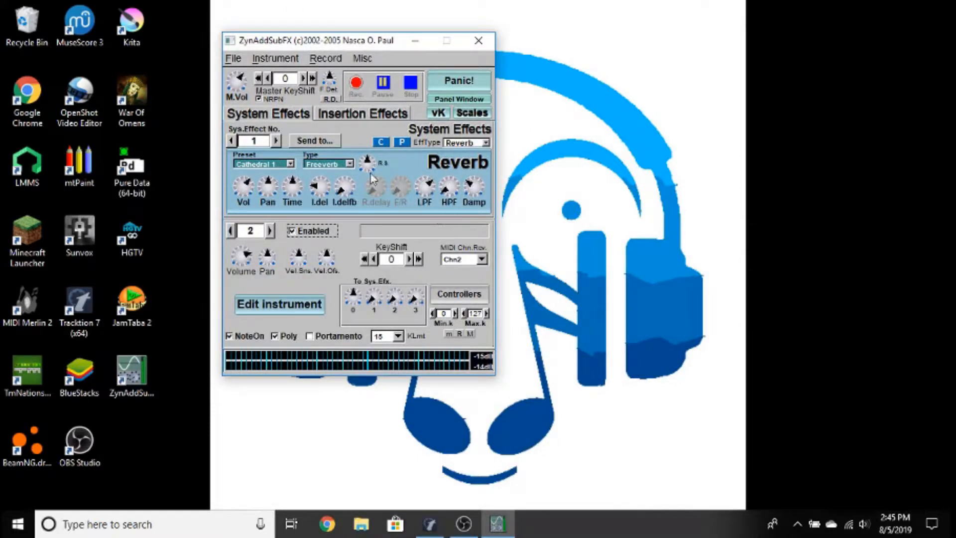
Compare the system and insertion effects sections, and set system effect 1 to No Effect.
{"action": "left_click", "coordinate": [485, 144]}
{"action": "left_click", "coordinate": [290, 115]}
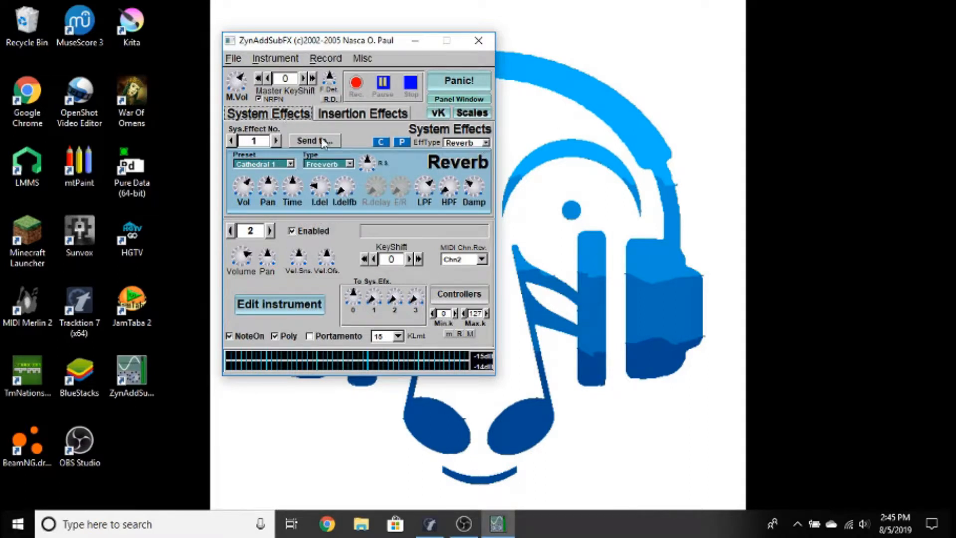
{"action": "left_click", "coordinate": [361, 114]}
{"action": "left_click", "coordinate": [277, 114]}
{"action": "left_click", "coordinate": [485, 143]}
{"action": "left_click", "coordinate": [470, 131]}
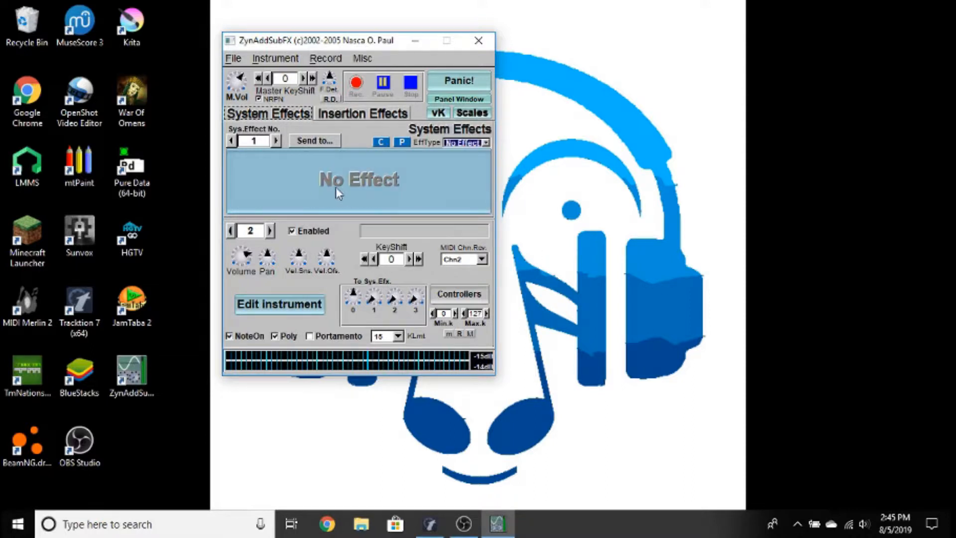
Look through the system effect slots and the instrument parts, finishing on system effect 1 and part 2.
{"action": "left_click", "coordinate": [234, 141]}
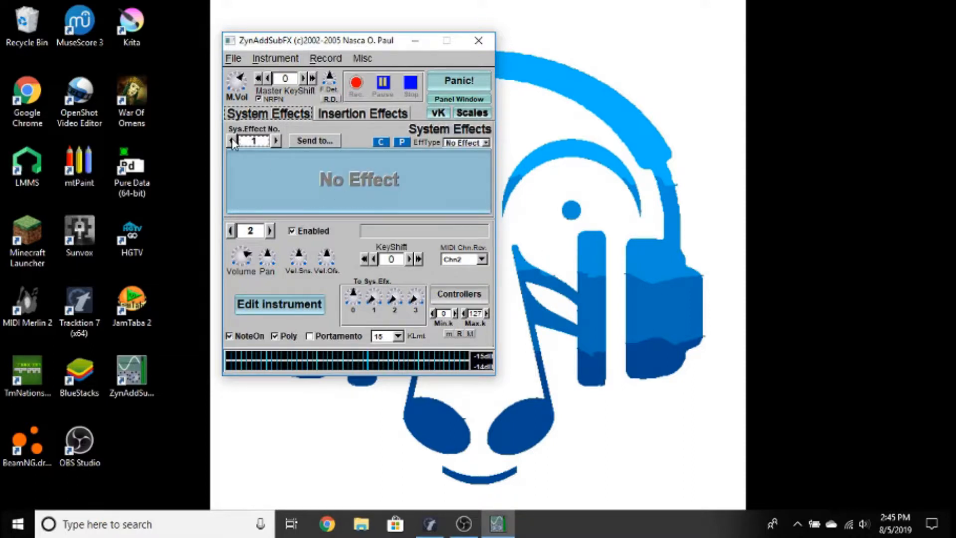
{"action": "left_click", "coordinate": [276, 141]}
{"action": "left_click", "coordinate": [232, 141]}
{"action": "left_click", "coordinate": [232, 141]}
{"action": "left_click", "coordinate": [270, 231]}
{"action": "left_click", "coordinate": [231, 231]}
{"action": "left_click", "coordinate": [231, 231]}
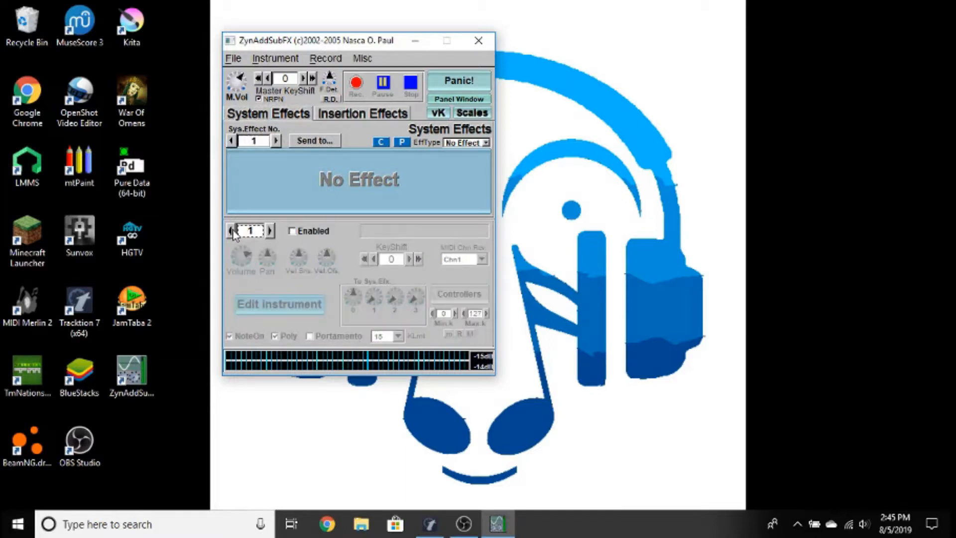
{"action": "left_click", "coordinate": [273, 230]}
{"action": "left_click", "coordinate": [273, 230]}
{"action": "left_click", "coordinate": [232, 231]}
{"action": "left_click", "coordinate": [232, 231]}
{"action": "left_click", "coordinate": [271, 230]}
{"action": "left_click", "coordinate": [272, 230]}
{"action": "left_click", "coordinate": [271, 230]}
{"action": "left_click", "coordinate": [230, 230]}
{"action": "left_click", "coordinate": [231, 231]}
{"action": "left_click", "coordinate": [230, 231]}
{"action": "left_click", "coordinate": [270, 231]}
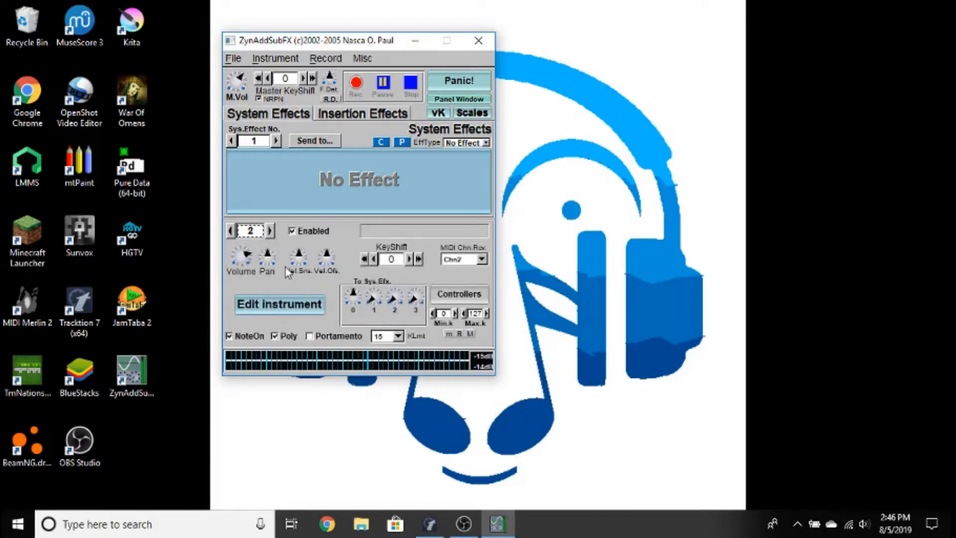
{"action": "left_click", "coordinate": [230, 231]}
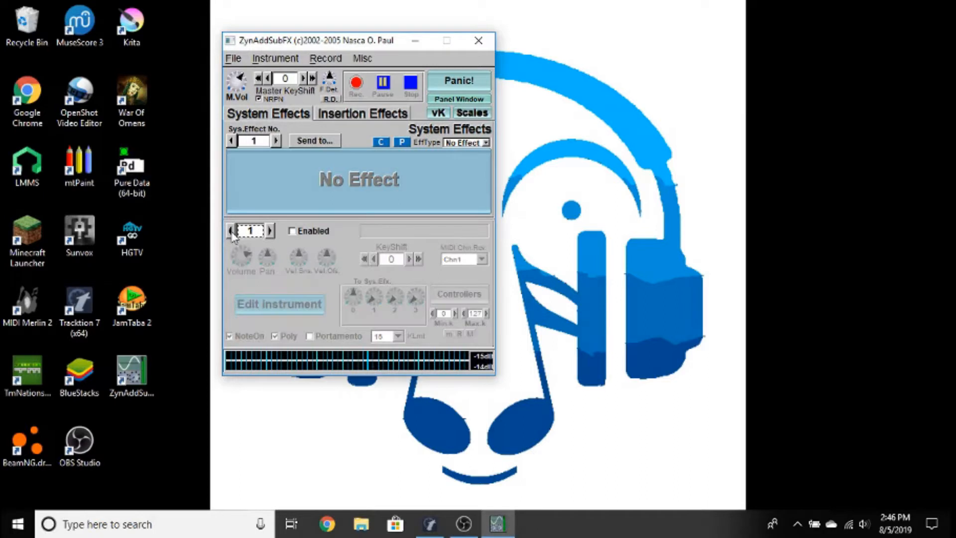
{"action": "left_click", "coordinate": [270, 231]}
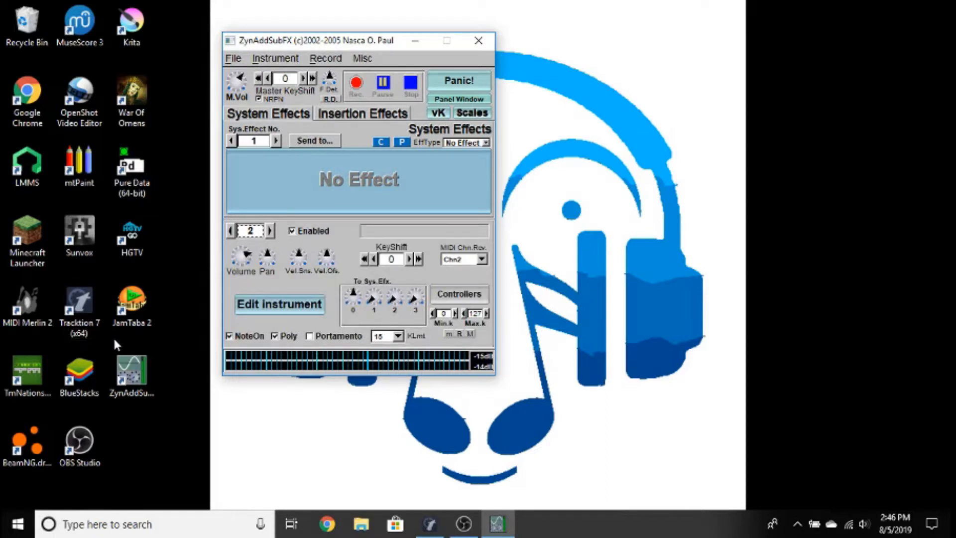
Open the instrument editor for part 2 and examine the part's insert effects, closing them again.
{"action": "left_click", "coordinate": [274, 308]}
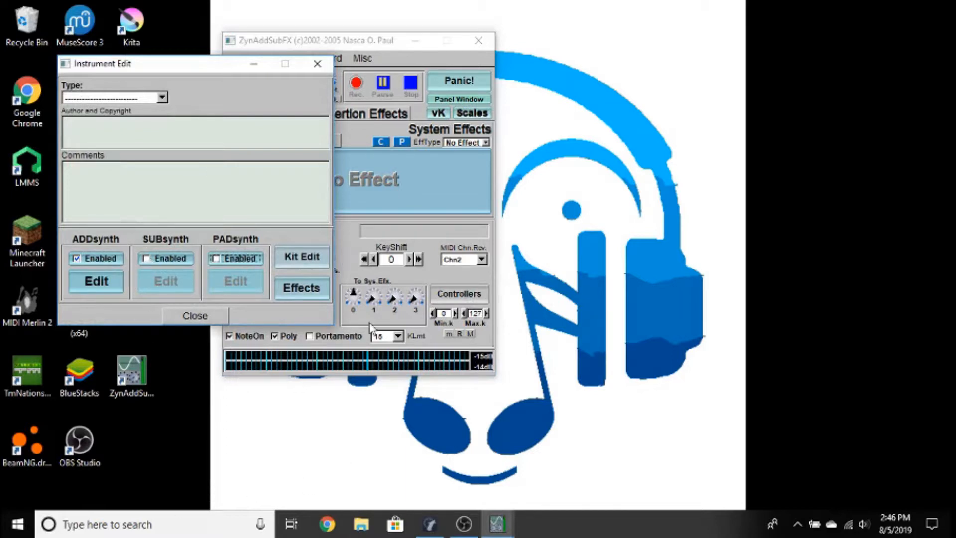
{"action": "left_click", "coordinate": [299, 291]}
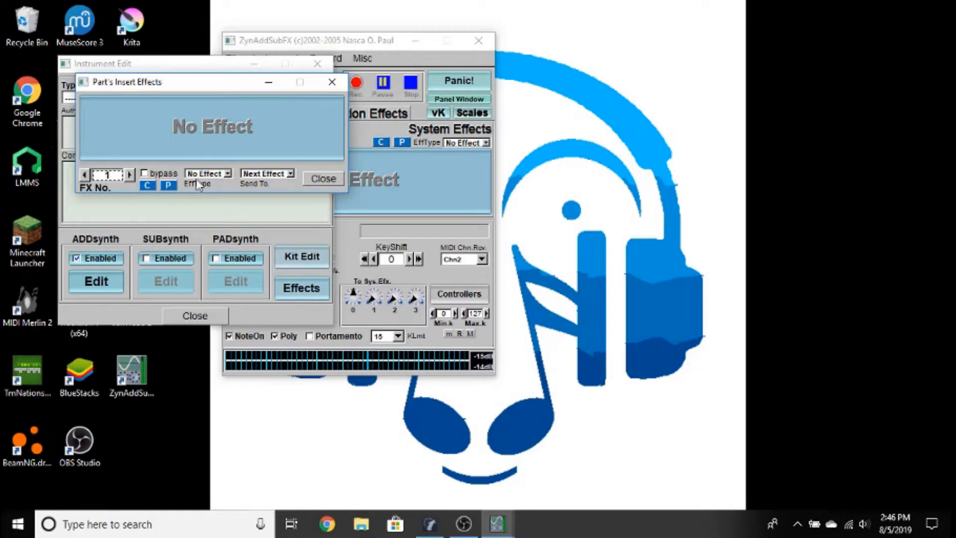
{"action": "left_click", "coordinate": [332, 82]}
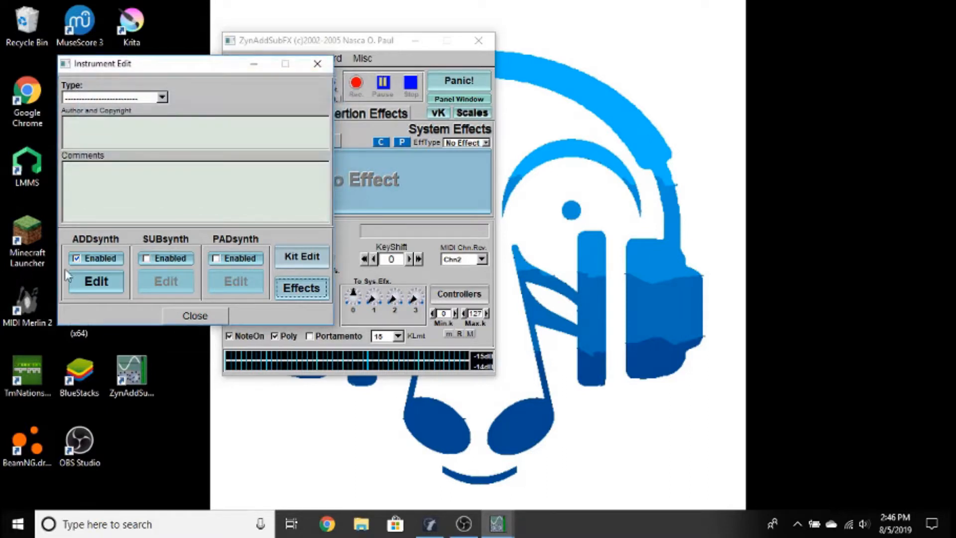
Try switching the ADDsynth, SUBsynth and PADsynth engines on and off, finishing with only ADDsynth enabled.
{"action": "left_click", "coordinate": [123, 265]}
{"action": "left_click", "coordinate": [82, 258]}
{"action": "left_click", "coordinate": [151, 258]}
{"action": "left_click", "coordinate": [227, 259]}
{"action": "left_click", "coordinate": [226, 259]}
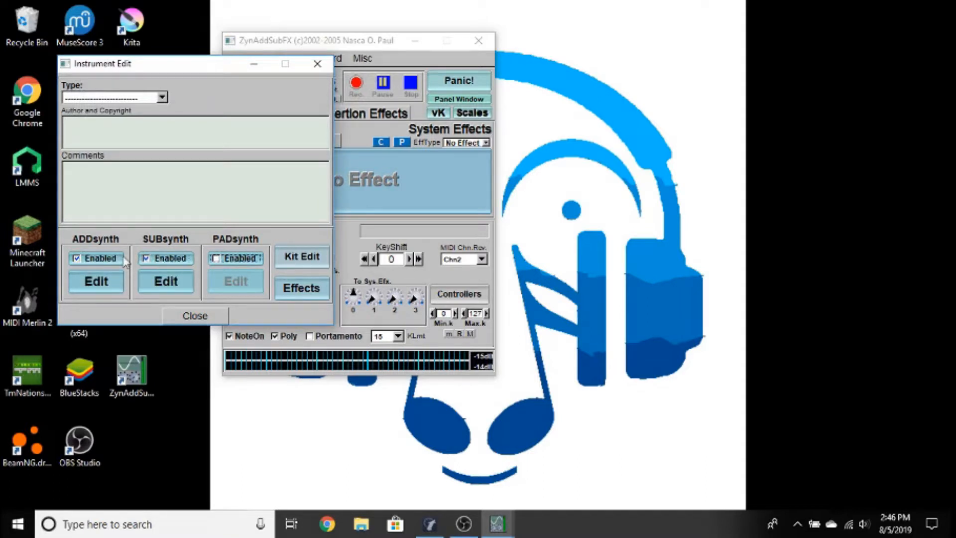
{"action": "left_click", "coordinate": [146, 260]}
{"action": "left_click", "coordinate": [82, 260]}
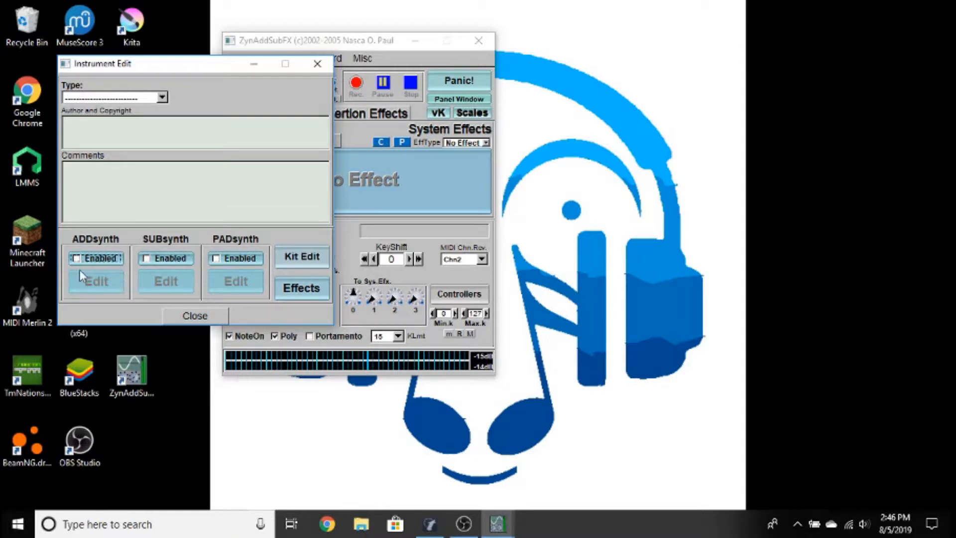
{"action": "left_click", "coordinate": [75, 258]}
Open the ADDsynth global parameters and look through the voice list, toggling voice 2 on and off.
{"action": "left_click", "coordinate": [96, 282]}
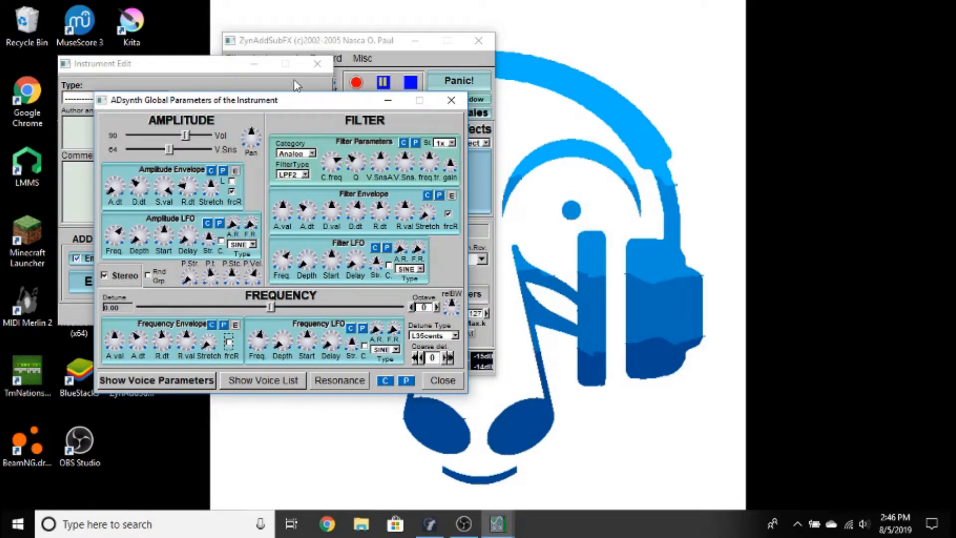
{"action": "left_click_drag", "start_coordinate": [265, 103], "coordinate": [299, 74]}
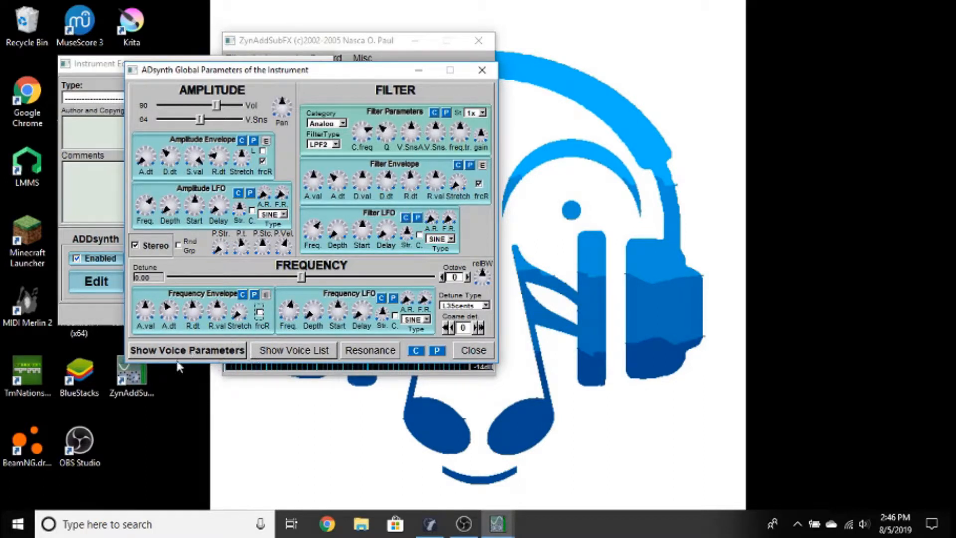
{"action": "left_click", "coordinate": [267, 350]}
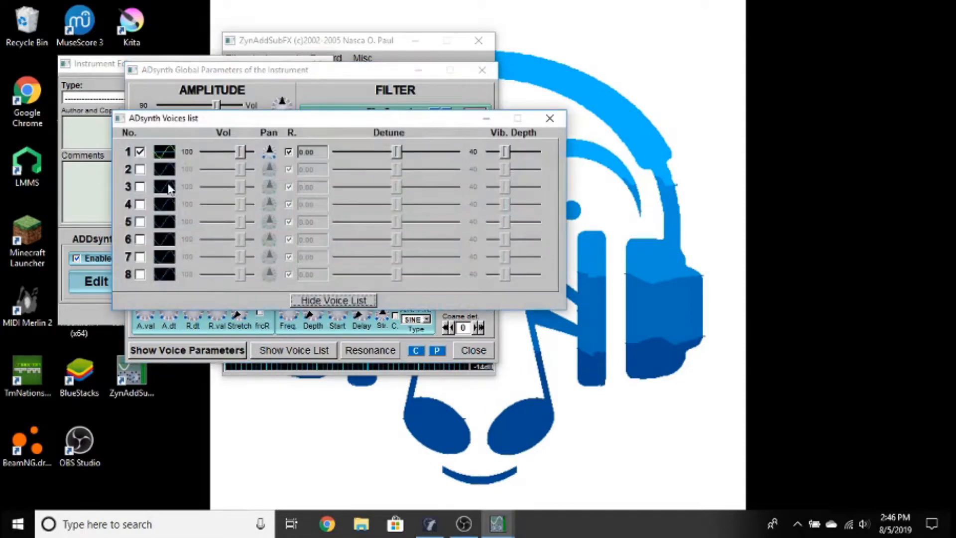
{"action": "left_click", "coordinate": [139, 168]}
{"action": "left_click", "coordinate": [139, 168]}
{"action": "left_click", "coordinate": [139, 168]}
{"action": "left_click", "coordinate": [140, 168]}
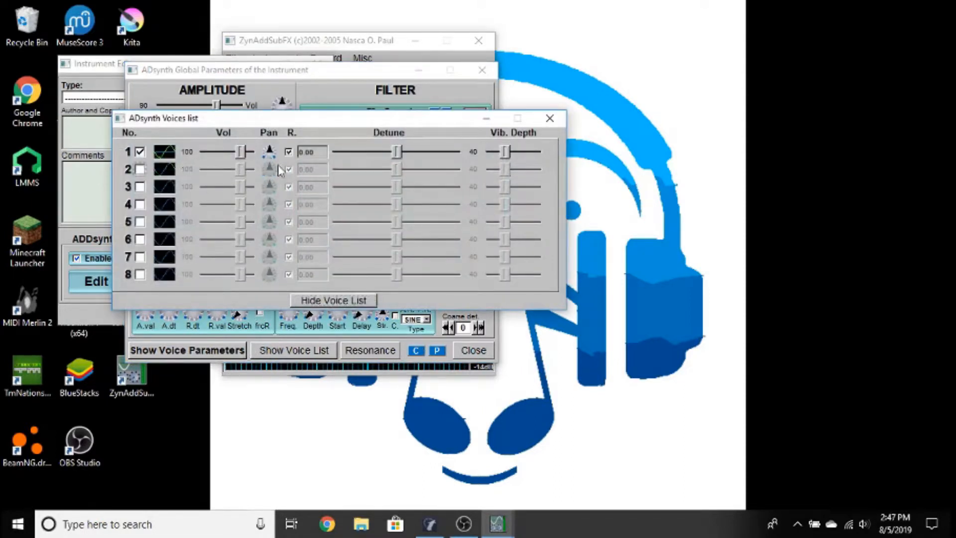
{"action": "left_click", "coordinate": [550, 118]}
Open the parameters of ADDsynth voice 1, reposition the window, and try its filter on and off.
{"action": "left_click", "coordinate": [162, 351]}
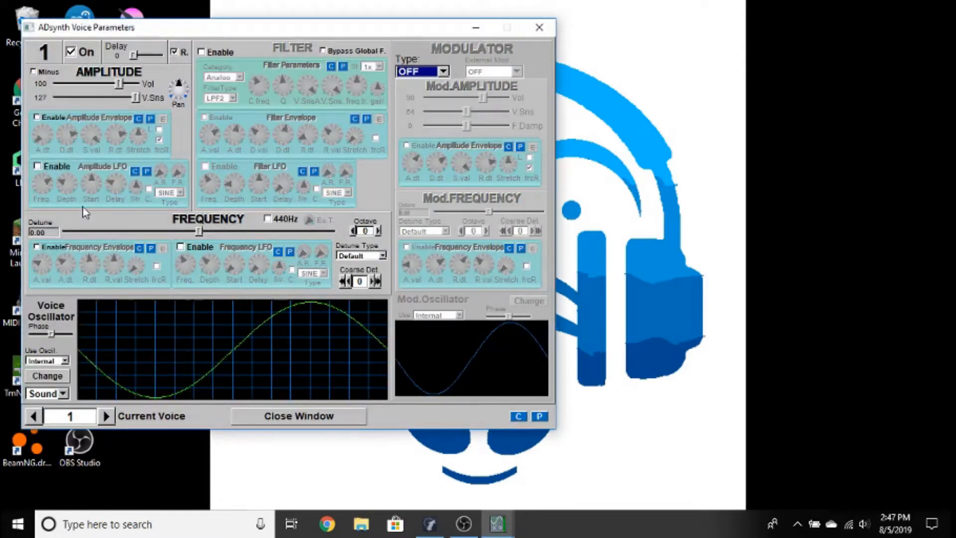
{"action": "left_click_drag", "start_coordinate": [170, 32], "coordinate": [275, 46]}
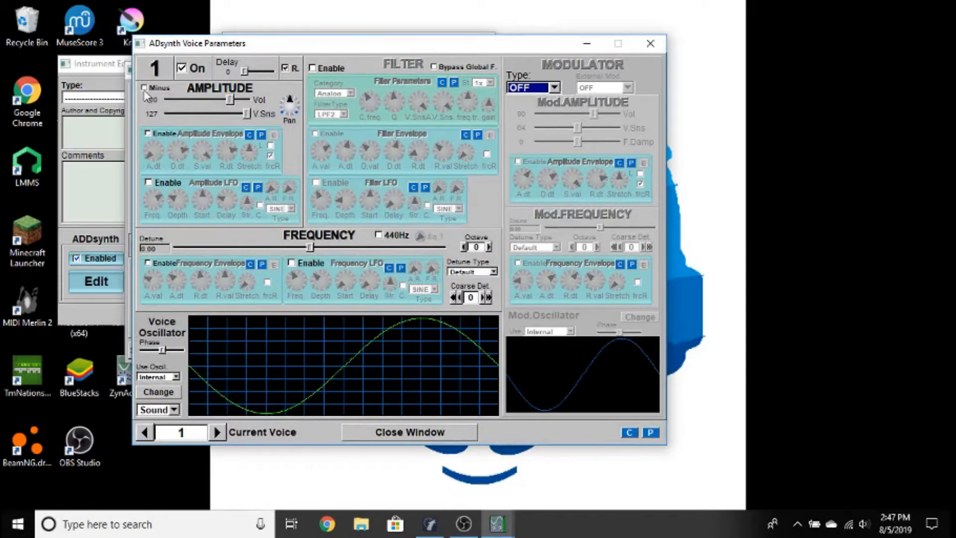
{"action": "left_click", "coordinate": [320, 69]}
{"action": "left_click", "coordinate": [322, 71]}
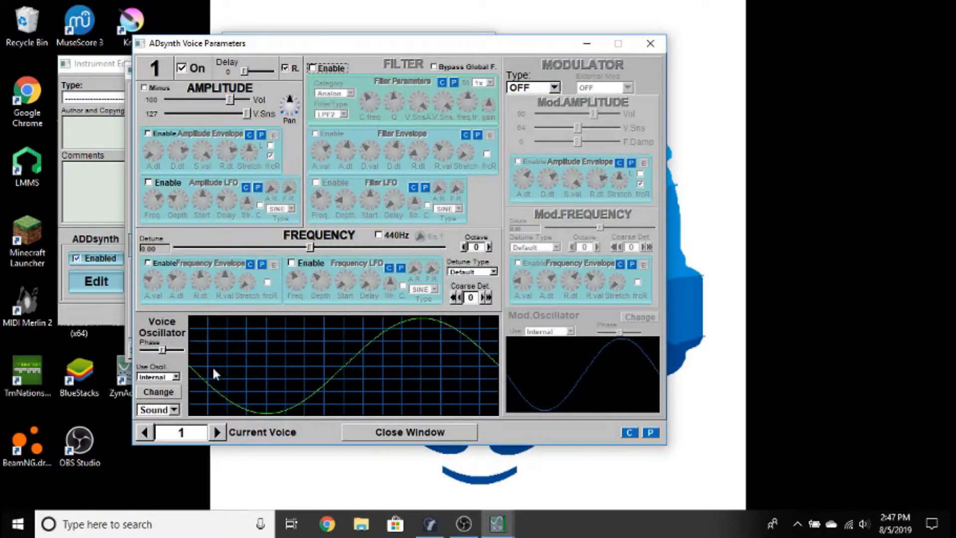
Open voice 1's oscillator editor, try the Saw base function, and set the base function to Power.
{"action": "left_click", "coordinate": [169, 392]}
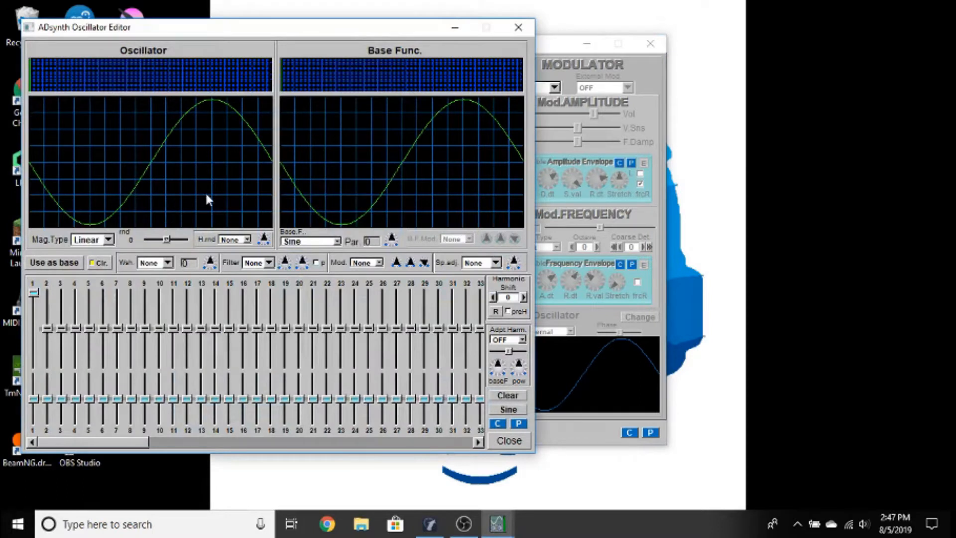
{"action": "left_click", "coordinate": [337, 242]}
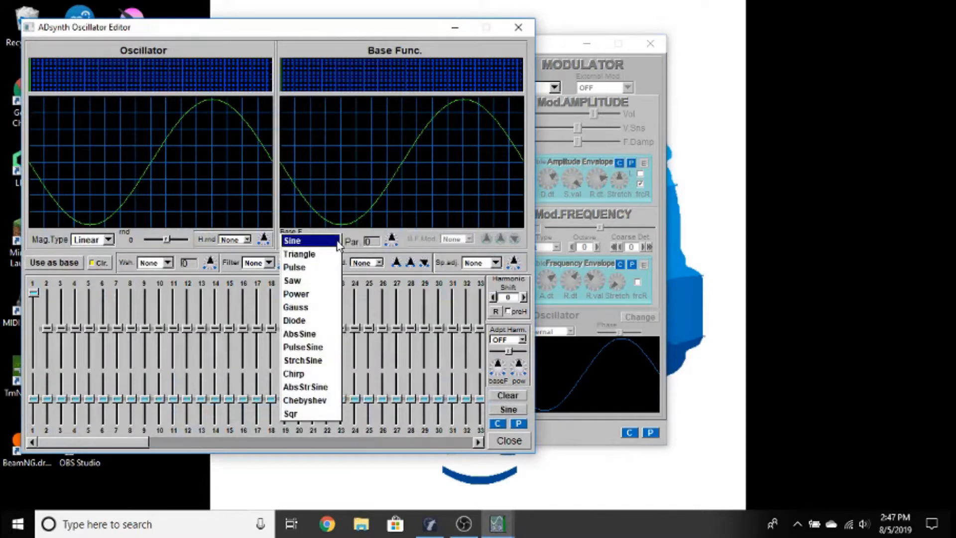
{"action": "left_click", "coordinate": [303, 280]}
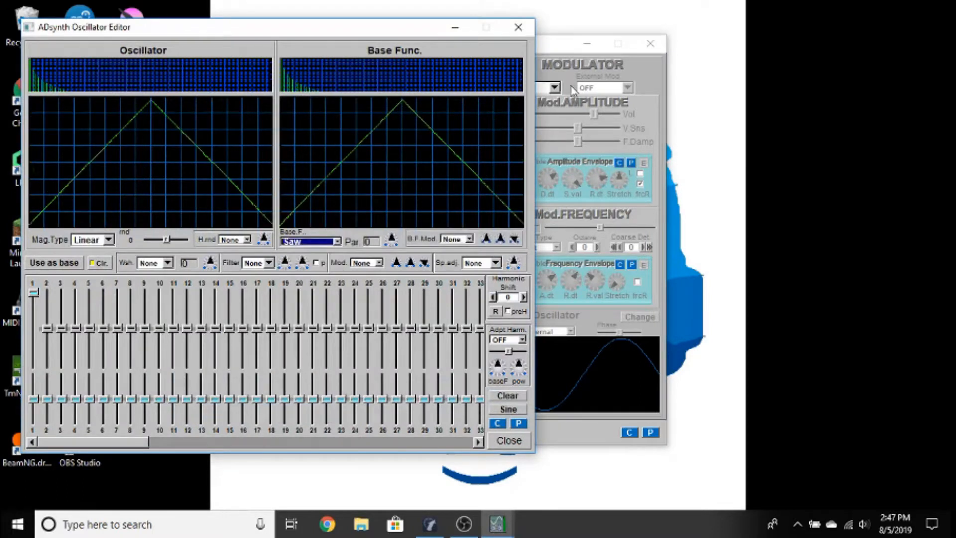
{"action": "left_click", "coordinate": [335, 243]}
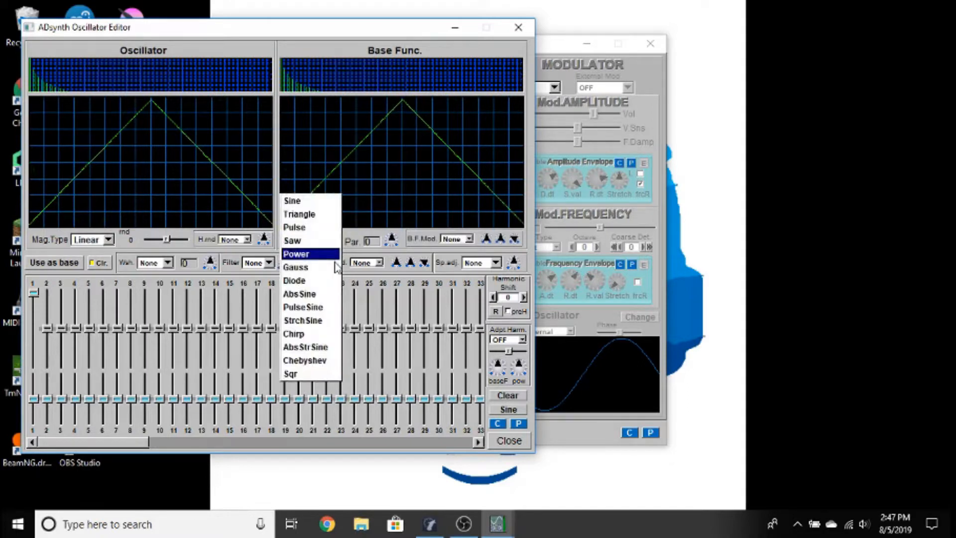
{"action": "left_click", "coordinate": [333, 260]}
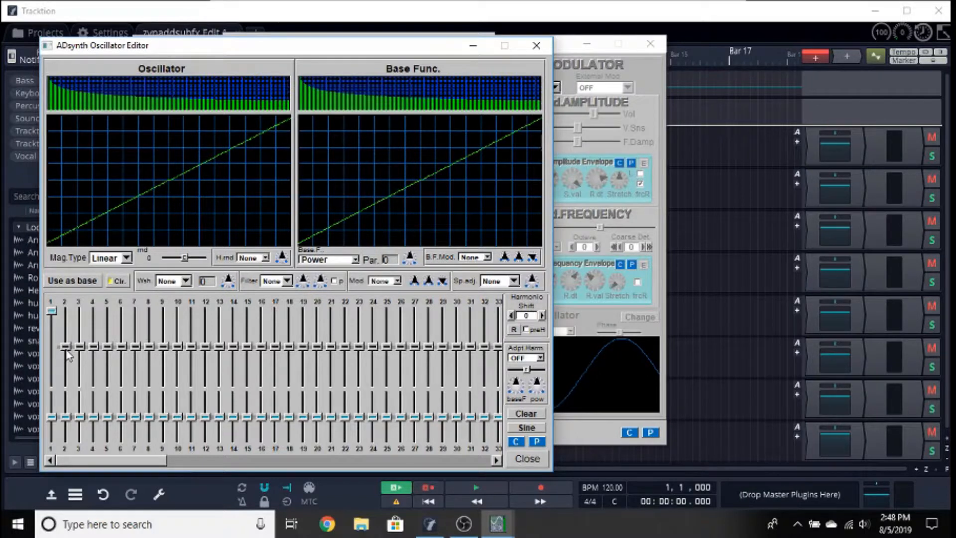
Raise the magnitudes of harmonics 2 through 6 to the maximum in the oscillator editor.
{"action": "left_click_drag", "start_coordinate": [65, 348], "coordinate": [66, 309]}
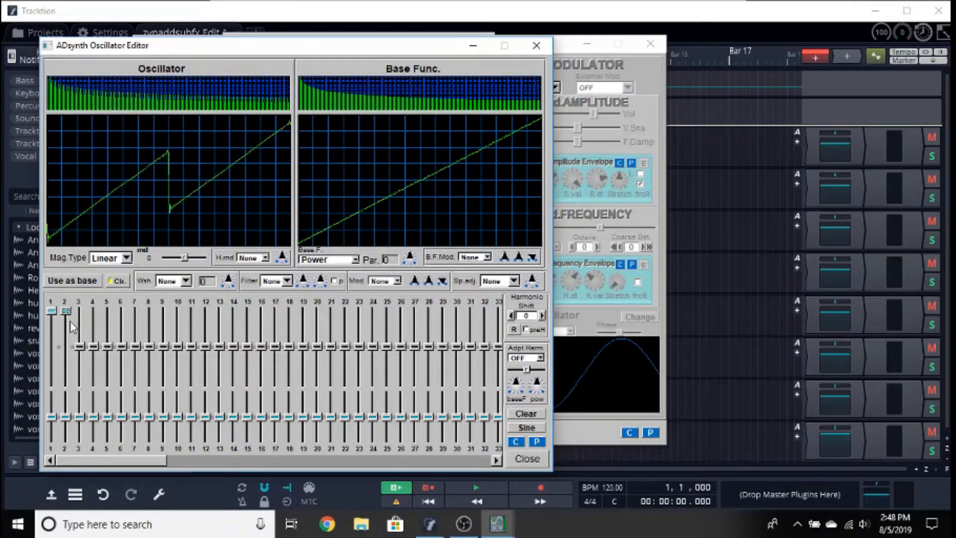
{"action": "left_click_drag", "start_coordinate": [81, 344], "coordinate": [91, 293]}
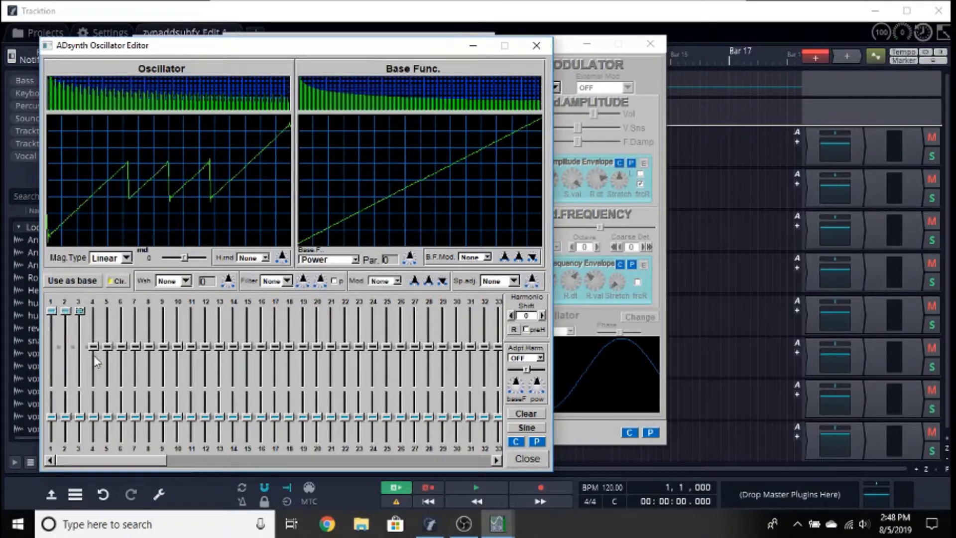
{"action": "left_click_drag", "start_coordinate": [97, 347], "coordinate": [100, 302]}
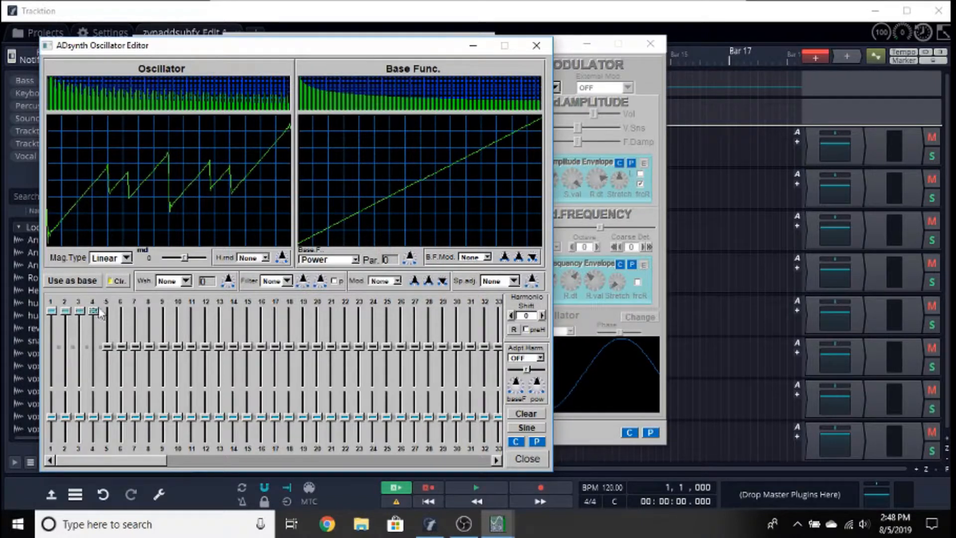
{"action": "left_click_drag", "start_coordinate": [107, 348], "coordinate": [121, 288]}
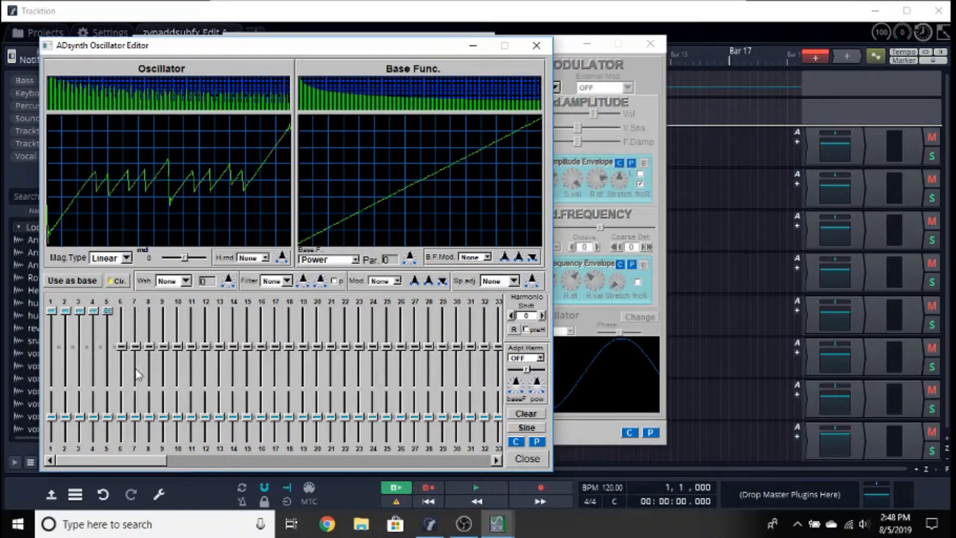
{"action": "left_click_drag", "start_coordinate": [121, 346], "coordinate": [121, 305]}
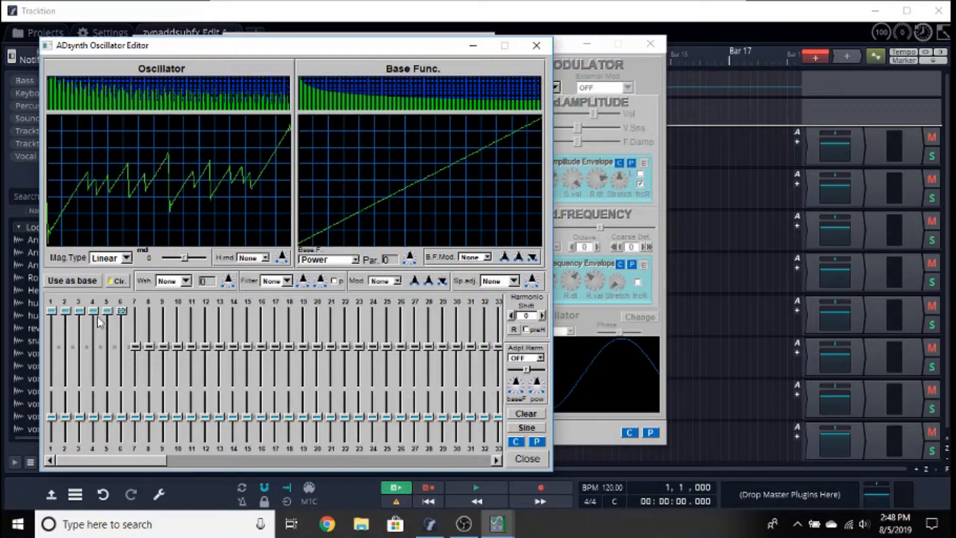
Return the magnitudes of harmonics 6 down to 2 to their centre position, one after another.
{"action": "left_click_drag", "start_coordinate": [122, 311], "coordinate": [123, 350]}
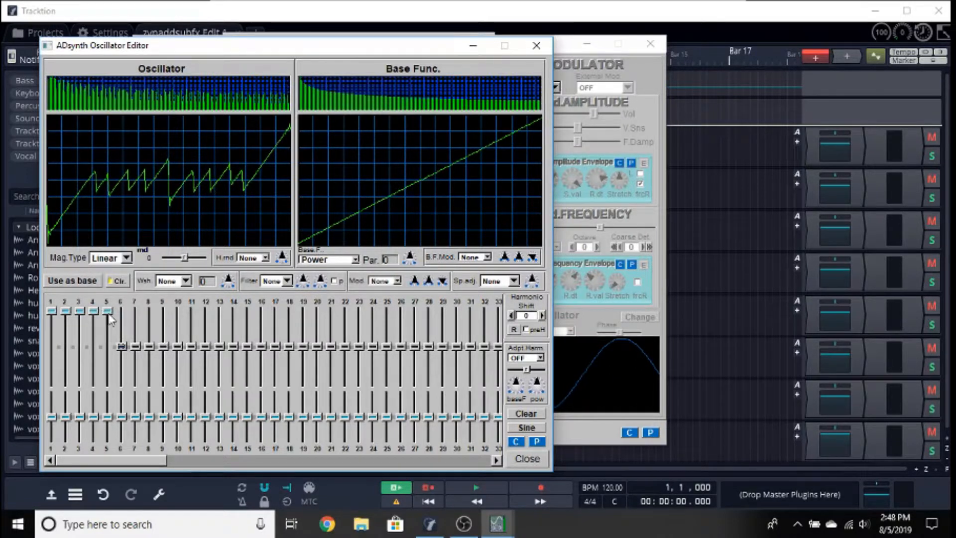
{"action": "left_click_drag", "start_coordinate": [107, 311], "coordinate": [107, 350]}
{"action": "left_click_drag", "start_coordinate": [114, 356], "coordinate": [112, 348]}
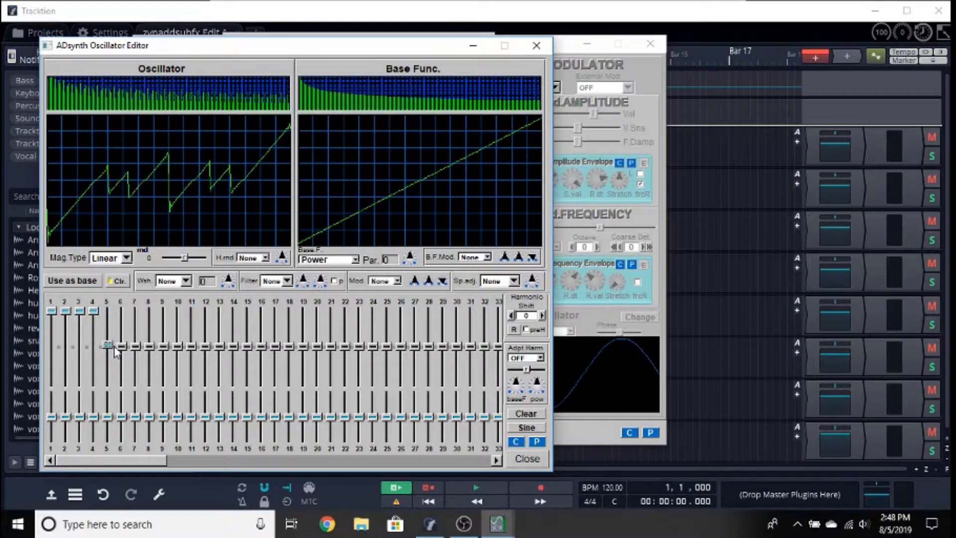
{"action": "left_click_drag", "start_coordinate": [98, 314], "coordinate": [100, 350]}
{"action": "left_click_drag", "start_coordinate": [80, 310], "coordinate": [82, 349]}
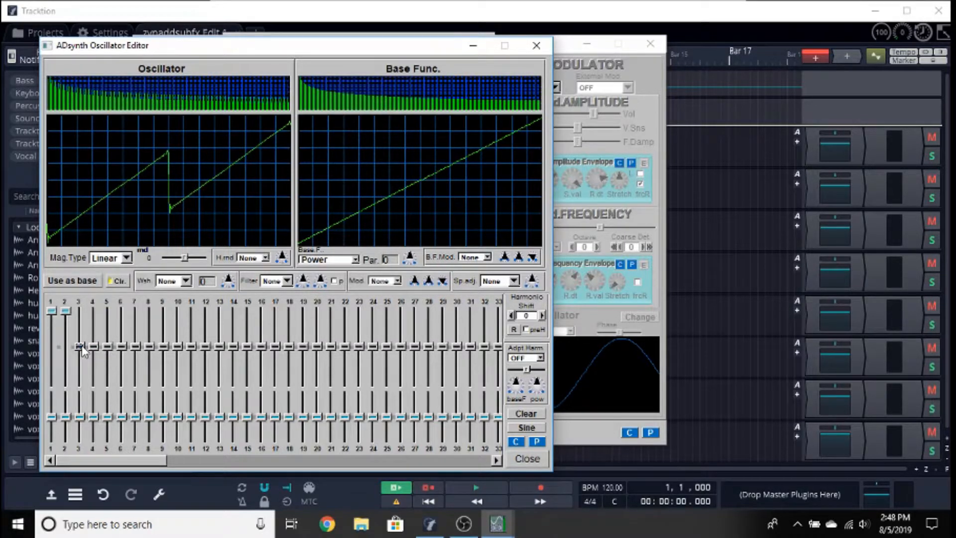
{"action": "left_click_drag", "start_coordinate": [66, 310], "coordinate": [69, 349]}
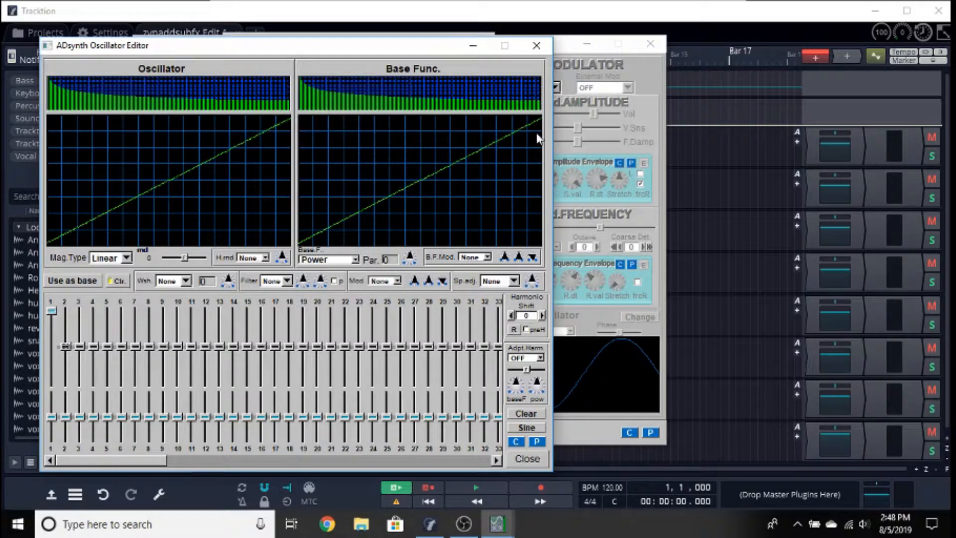
Close the oscillator editor, then enable voice 1's filter and raise its cutoff frequency.
{"action": "left_click", "coordinate": [536, 45]}
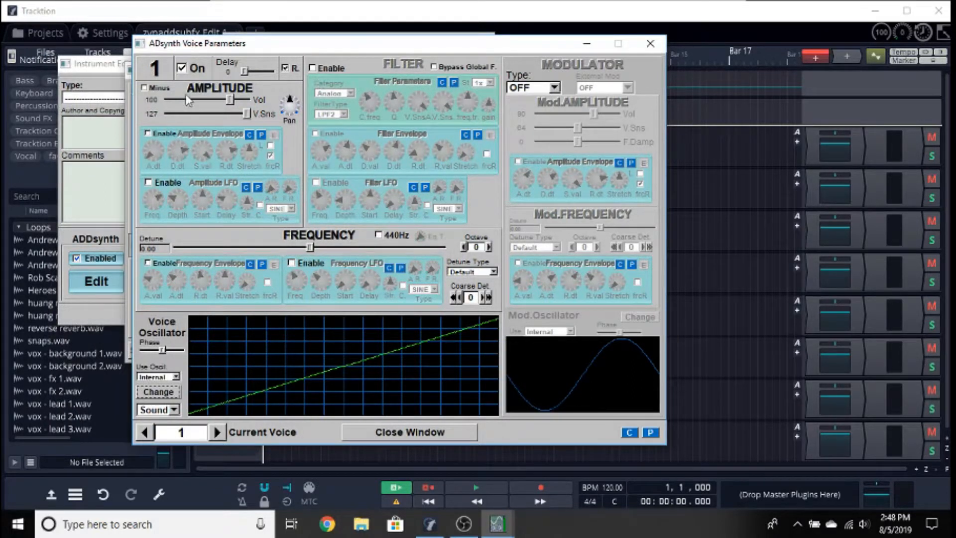
{"action": "left_click", "coordinate": [319, 69]}
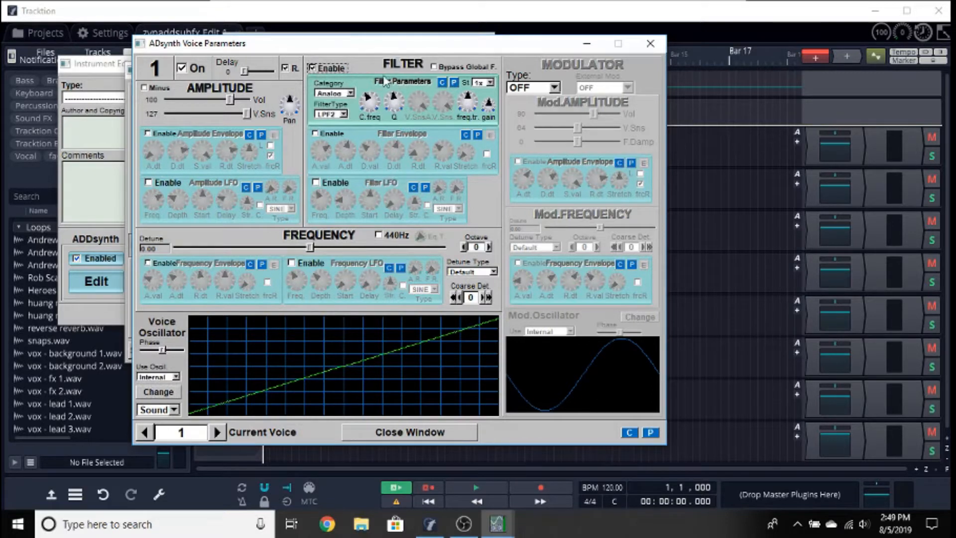
{"action": "left_click_drag", "start_coordinate": [376, 103], "coordinate": [390, 77]}
Try voice 1's filter envelope with an adjusted attack value, and disable the envelope again.
{"action": "left_click", "coordinate": [316, 134]}
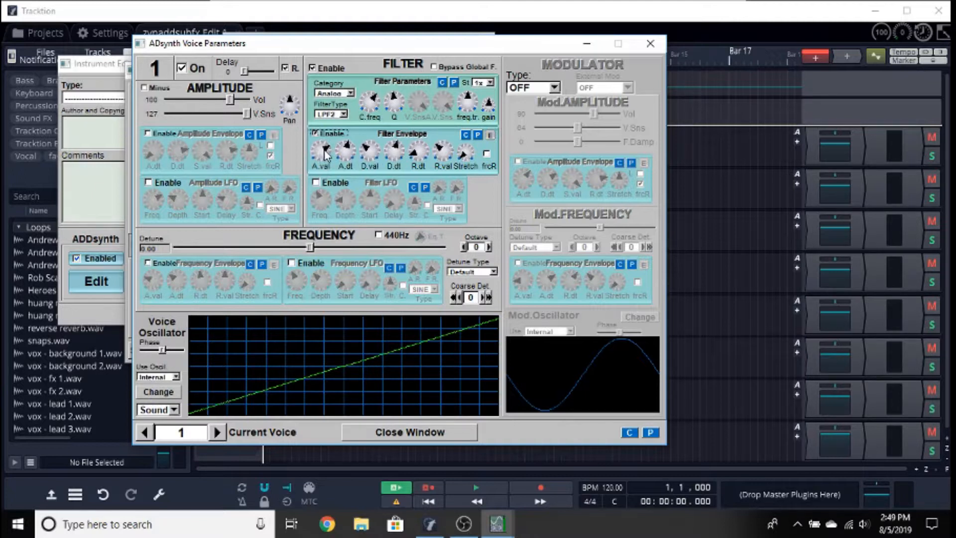
{"action": "mouse_move", "coordinate": [325, 154]}
{"action": "left_mouse_down"}
{"action": "mouse_move", "coordinate": [324, 222]}
{"action": "mouse_move", "coordinate": [324, 157]}
{"action": "left_mouse_up"}
{"action": "left_click", "coordinate": [314, 134]}
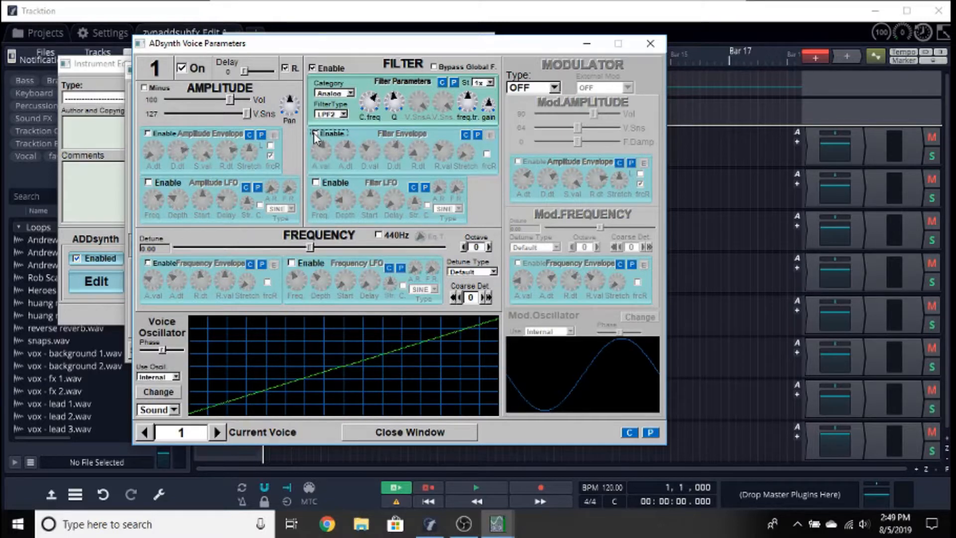
Try voice 1's Minus option and amplitude envelope, leaving both switched off.
{"action": "left_click", "coordinate": [145, 87]}
{"action": "left_click", "coordinate": [145, 87]}
{"action": "left_click", "coordinate": [148, 133]}
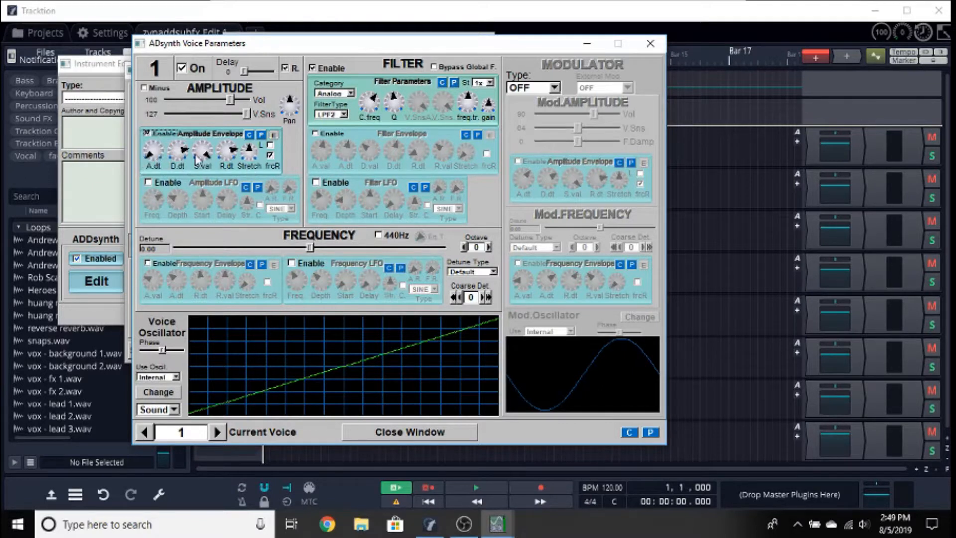
{"action": "left_click", "coordinate": [147, 134]}
{"action": "left_click", "coordinate": [147, 134]}
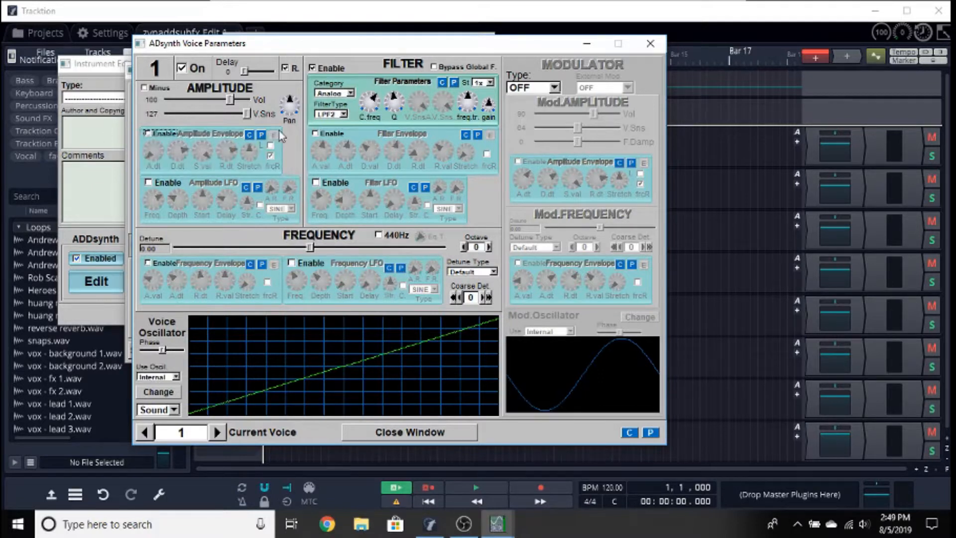
Enable voice 1's filter envelope, lower its attack value, and adjust its attack time and decay.
{"action": "left_click", "coordinate": [314, 133]}
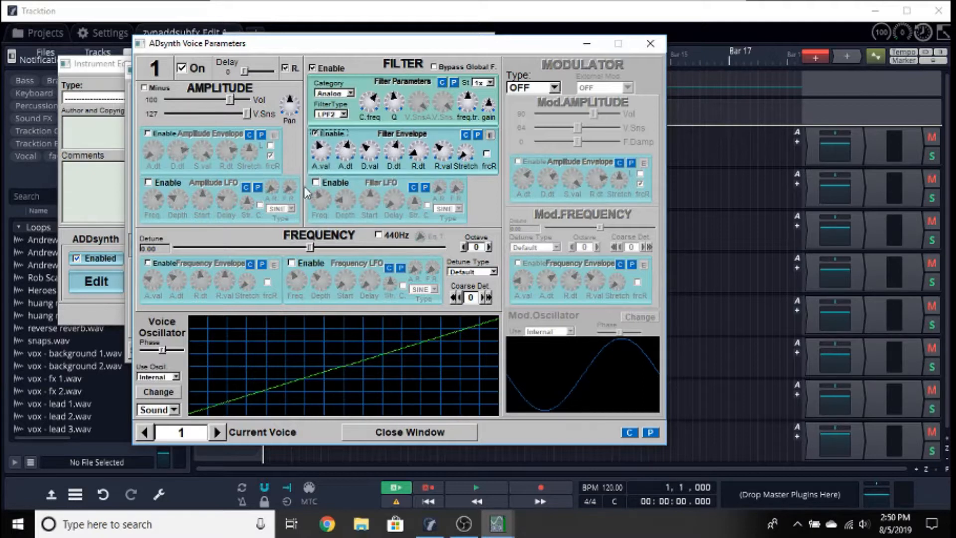
{"action": "left_click_drag", "start_coordinate": [321, 152], "coordinate": [303, 162]}
{"action": "mouse_move", "coordinate": [321, 149]}
{"action": "left_mouse_down"}
{"action": "mouse_move", "coordinate": [322, 128]}
{"action": "mouse_move", "coordinate": [316, 166]}
{"action": "mouse_move", "coordinate": [319, 135]}
{"action": "mouse_move", "coordinate": [318, 153]}
{"action": "left_mouse_up"}
{"action": "mouse_move", "coordinate": [344, 162]}
{"action": "left_mouse_down"}
{"action": "mouse_move", "coordinate": [347, 146]}
{"action": "mouse_move", "coordinate": [342, 180]}
{"action": "left_mouse_up"}
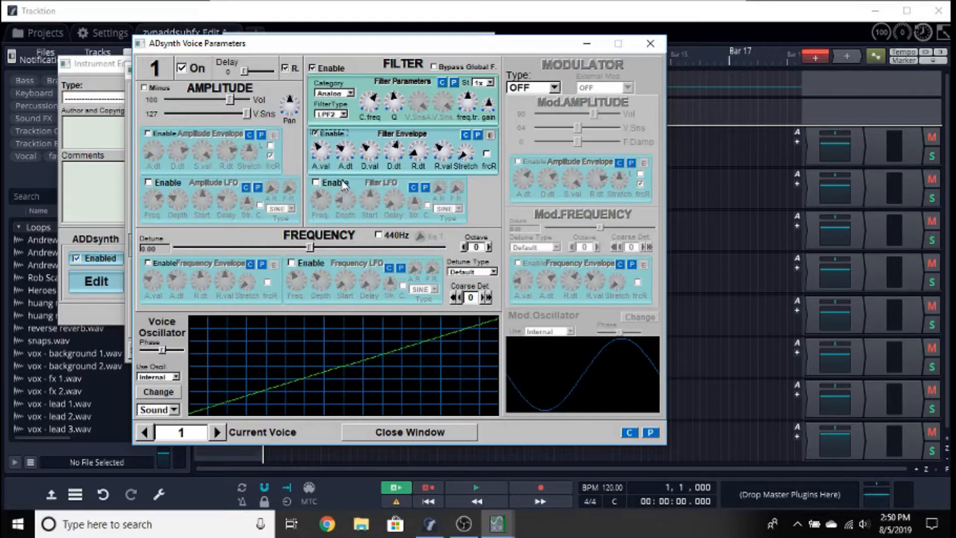
{"action": "left_click_drag", "start_coordinate": [342, 181], "coordinate": [354, 141]}
{"action": "left_click_drag", "start_coordinate": [352, 154], "coordinate": [350, 289]}
{"action": "left_click_drag", "start_coordinate": [323, 139], "coordinate": [339, 91]}
{"action": "left_click_drag", "start_coordinate": [391, 176], "coordinate": [384, 196]}
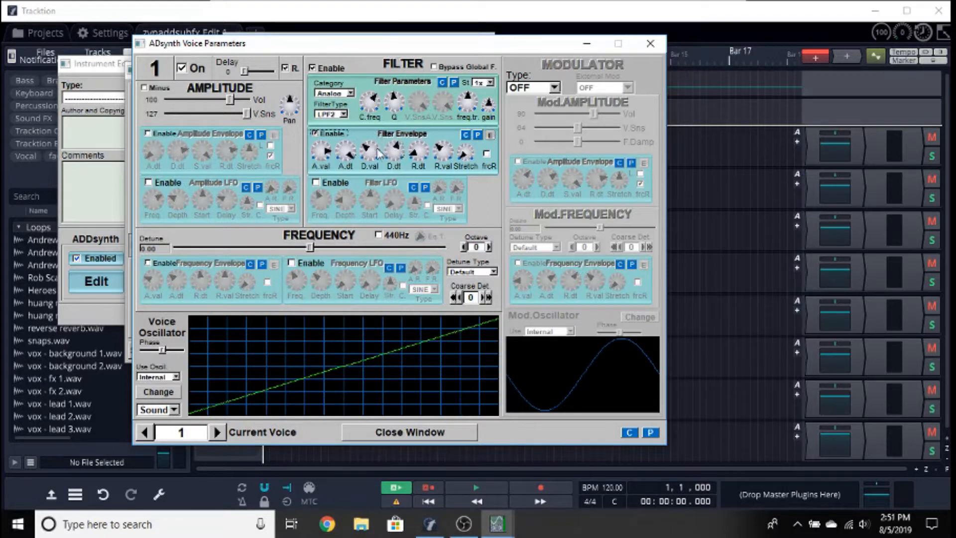
Fine-tune the attack time, decay value and decay time of voice 1's filter envelope.
{"action": "left_click_drag", "start_coordinate": [388, 145], "coordinate": [352, 269]}
{"action": "left_click_drag", "start_coordinate": [352, 268], "coordinate": [351, 217]}
{"action": "left_click_drag", "start_coordinate": [344, 151], "coordinate": [347, 149]}
{"action": "mouse_move", "coordinate": [372, 152]}
{"action": "left_mouse_down"}
{"action": "mouse_move", "coordinate": [375, 128]}
{"action": "mouse_move", "coordinate": [373, 159]}
{"action": "left_mouse_up"}
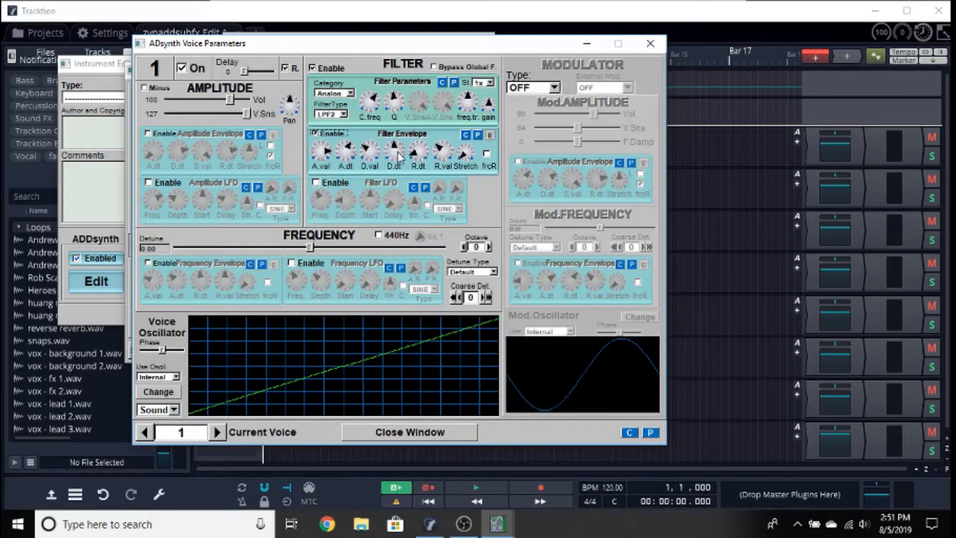
{"action": "left_click_drag", "start_coordinate": [399, 157], "coordinate": [432, 81]}
{"action": "left_click_drag", "start_coordinate": [345, 154], "coordinate": [342, 191]}
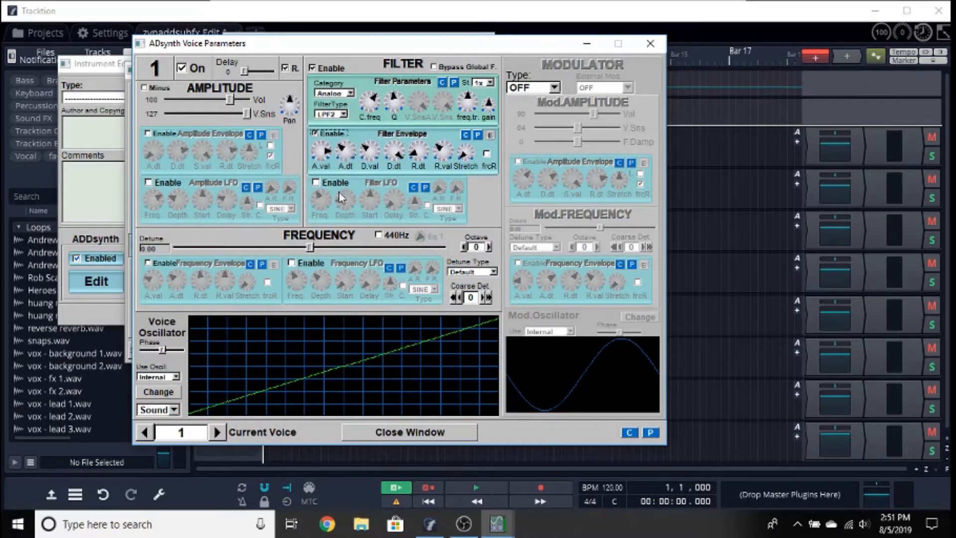
{"action": "left_click_drag", "start_coordinate": [345, 152], "coordinate": [352, 137]}
{"action": "left_click_drag", "start_coordinate": [352, 139], "coordinate": [351, 149]}
Open voice 1's filter envelope editor, turn on FreeMode, move the second point later and shorten the third point's time.
{"action": "left_click", "coordinate": [490, 135]}
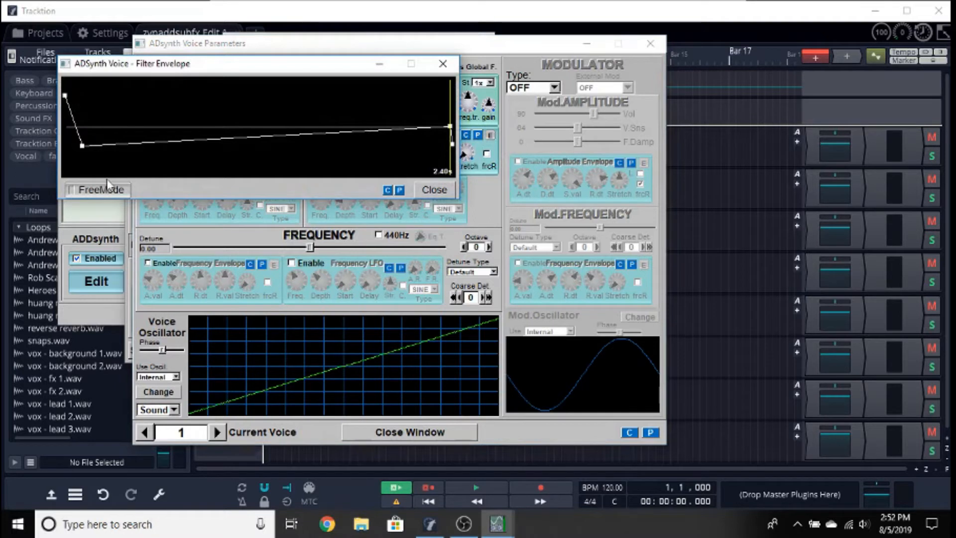
{"action": "left_click_drag", "start_coordinate": [196, 68], "coordinate": [282, 79]}
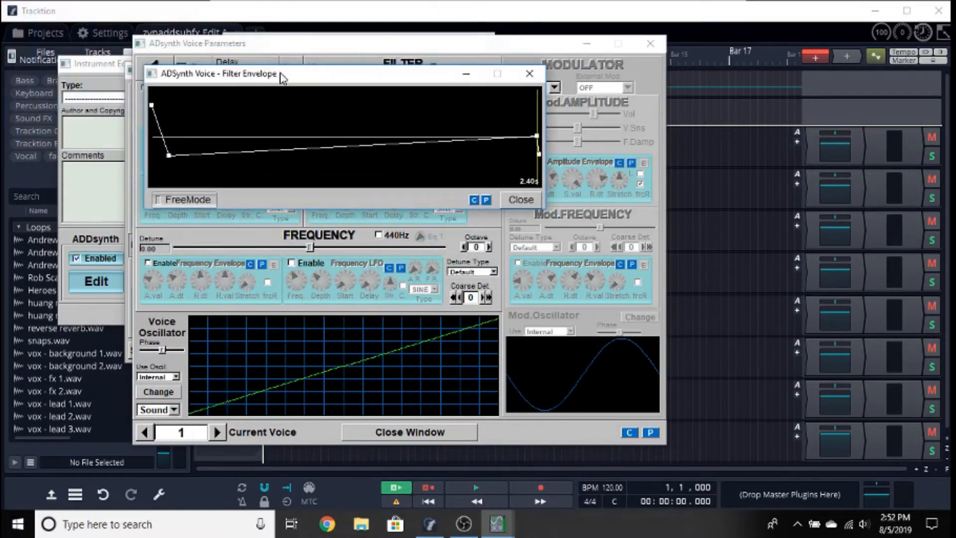
{"action": "left_click", "coordinate": [158, 199]}
{"action": "left_click_drag", "start_coordinate": [169, 157], "coordinate": [276, 163]}
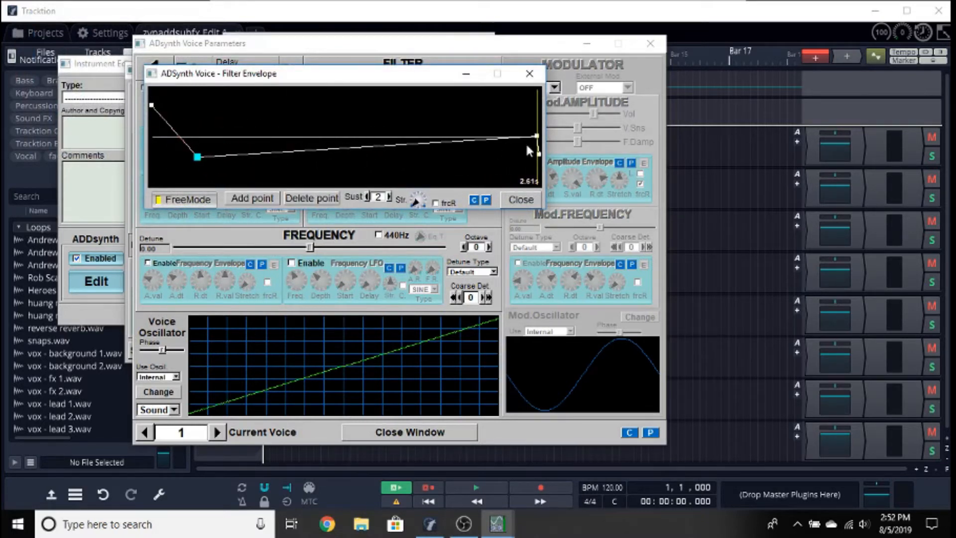
{"action": "mouse_move", "coordinate": [538, 140]}
{"action": "left_mouse_down"}
{"action": "mouse_move", "coordinate": [497, 139]}
{"action": "mouse_move", "coordinate": [512, 119]}
{"action": "mouse_move", "coordinate": [371, 135]}
{"action": "mouse_move", "coordinate": [155, 139]}
{"action": "mouse_move", "coordinate": [316, 121]}
{"action": "mouse_move", "coordinate": [465, 145]}
{"action": "mouse_move", "coordinate": [535, 137]}
{"action": "mouse_move", "coordinate": [480, 138]}
{"action": "left_mouse_up"}
Set the filter envelope's sustain point to 1, move that point earlier and slightly higher, and close the envelope editor.
{"action": "left_click", "coordinate": [368, 197]}
{"action": "left_click", "coordinate": [389, 197]}
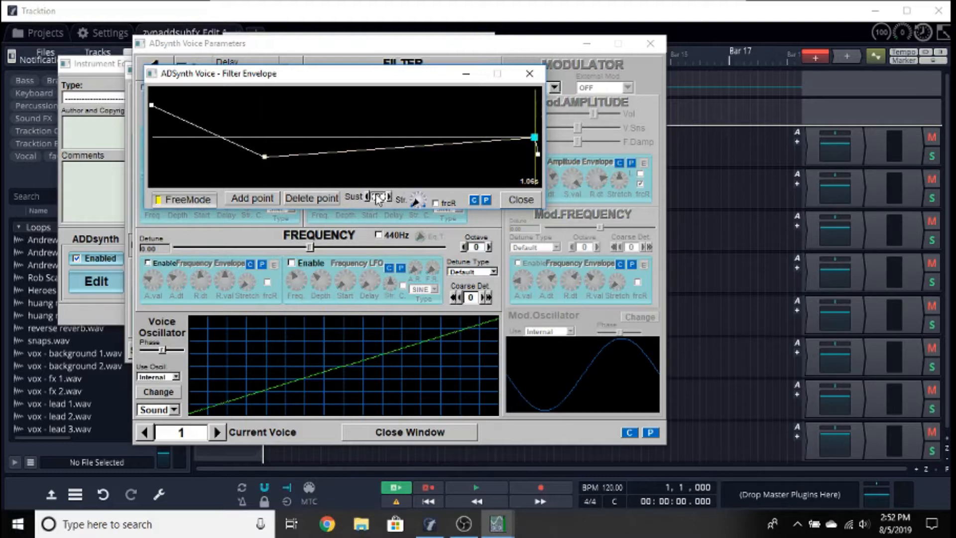
{"action": "left_click", "coordinate": [368, 197]}
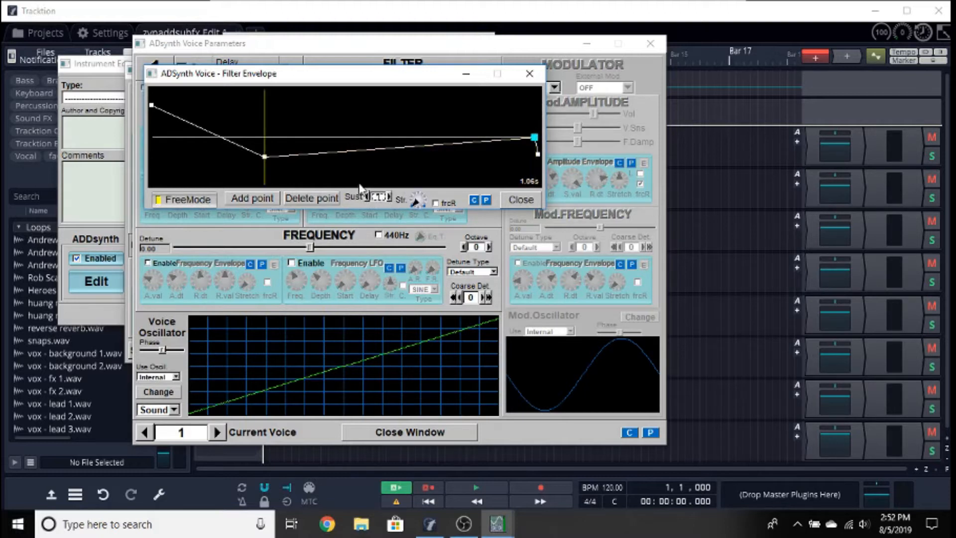
{"action": "left_click_drag", "start_coordinate": [264, 156], "coordinate": [150, 149]}
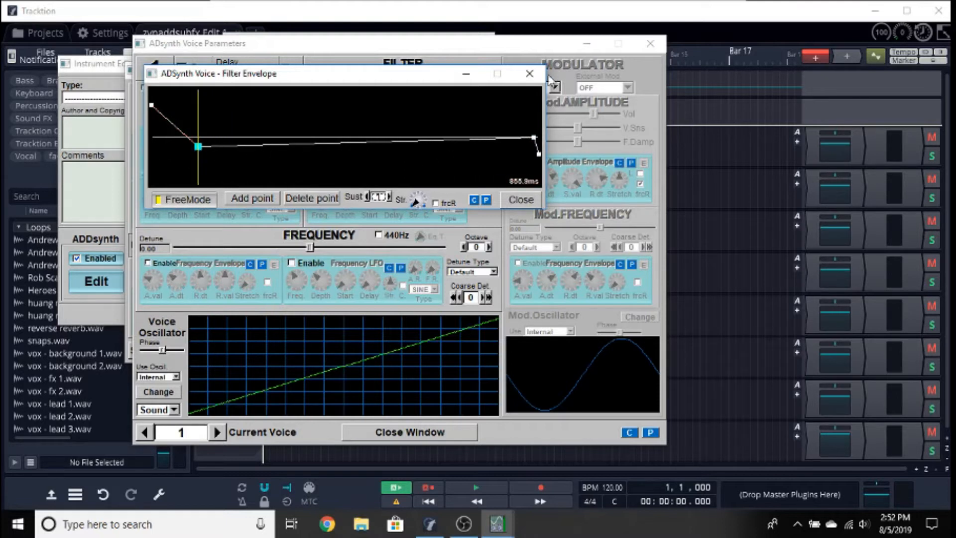
{"action": "left_click", "coordinate": [529, 73]}
Adjust voice 1's filter cutoff frequency, and close the voice and global ADDsynth parameter windows.
{"action": "left_click_drag", "start_coordinate": [366, 102], "coordinate": [357, 137]}
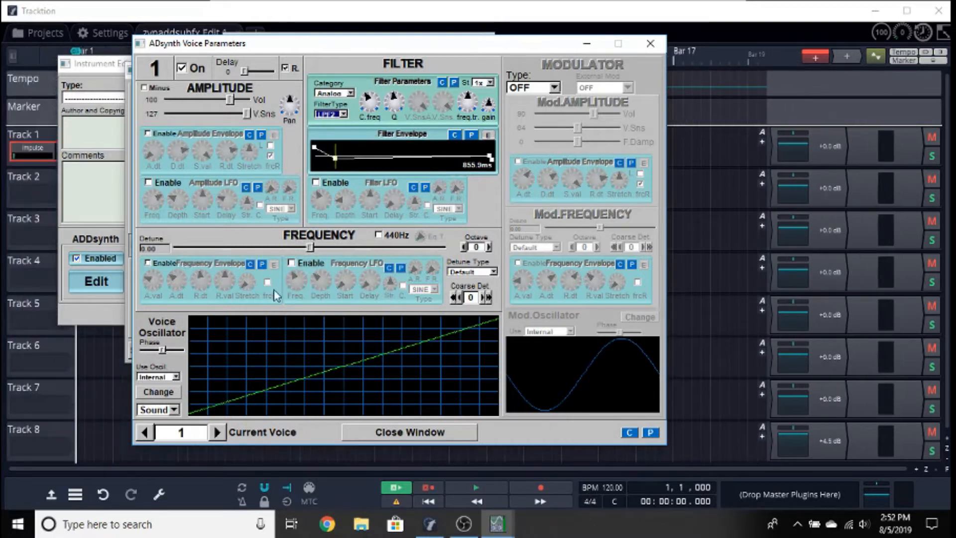
{"action": "left_click", "coordinate": [650, 43]}
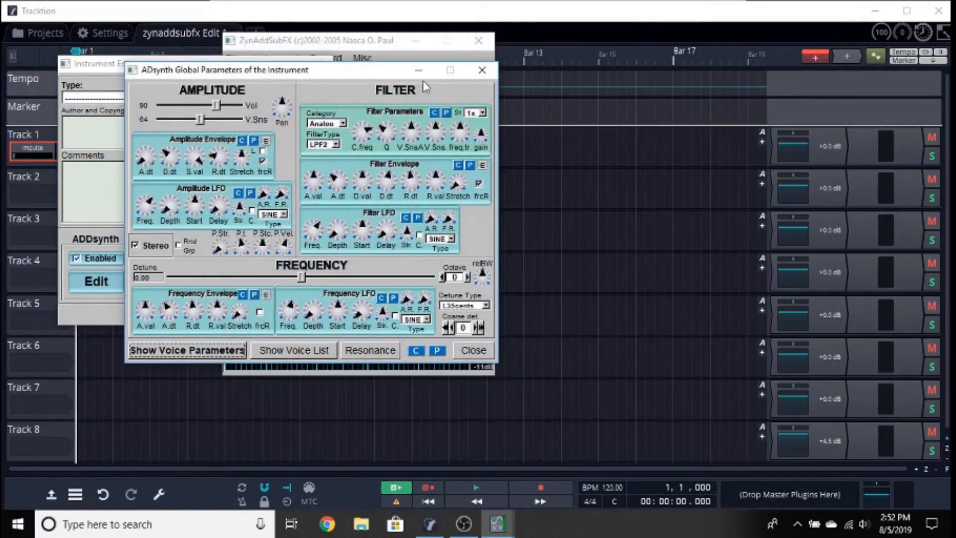
{"action": "left_click", "coordinate": [490, 70]}
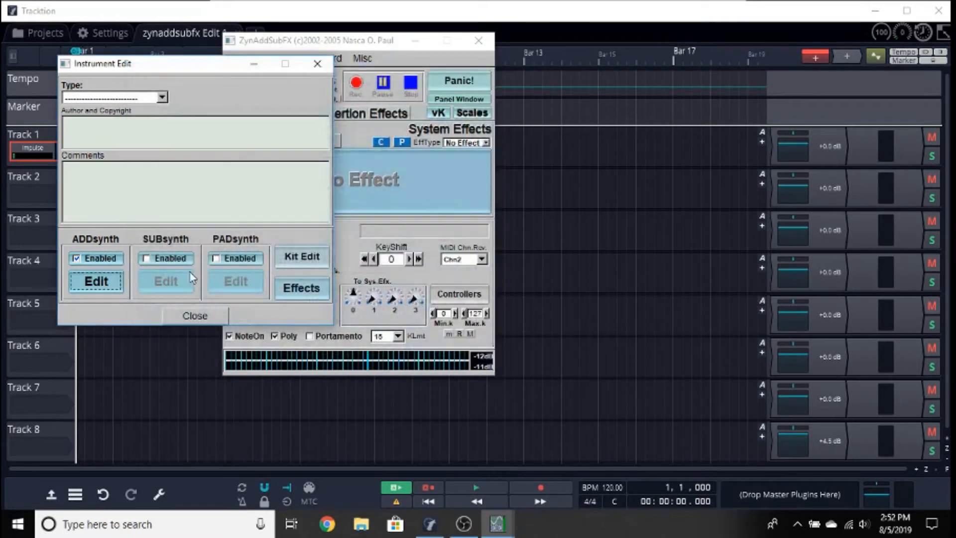
Disable ADDsynth, enable SUBsynth instead, and open the SUBsynth parameters.
{"action": "left_click", "coordinate": [77, 259]}
{"action": "left_click", "coordinate": [147, 258]}
{"action": "left_click", "coordinate": [165, 281]}
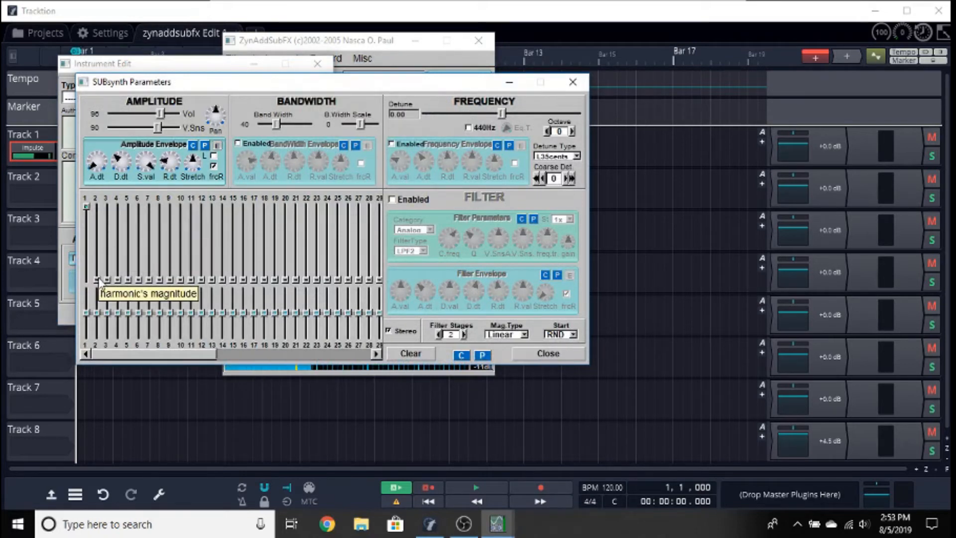
Try the SUBsynth's second harmonic at full magnitude, return it to minimum, and close the SUBsynth parameters.
{"action": "left_click_drag", "start_coordinate": [97, 279], "coordinate": [111, 204]}
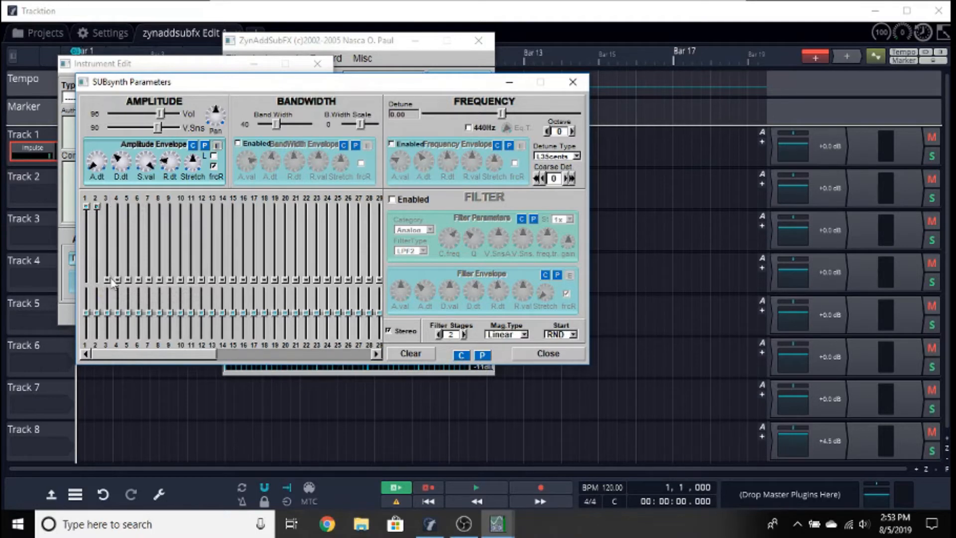
{"action": "mouse_move", "coordinate": [106, 279]}
{"action": "left_mouse_down"}
{"action": "mouse_move", "coordinate": [107, 268]}
{"action": "mouse_move", "coordinate": [114, 278]}
{"action": "left_mouse_up"}
{"action": "left_click_drag", "start_coordinate": [97, 207], "coordinate": [97, 314]}
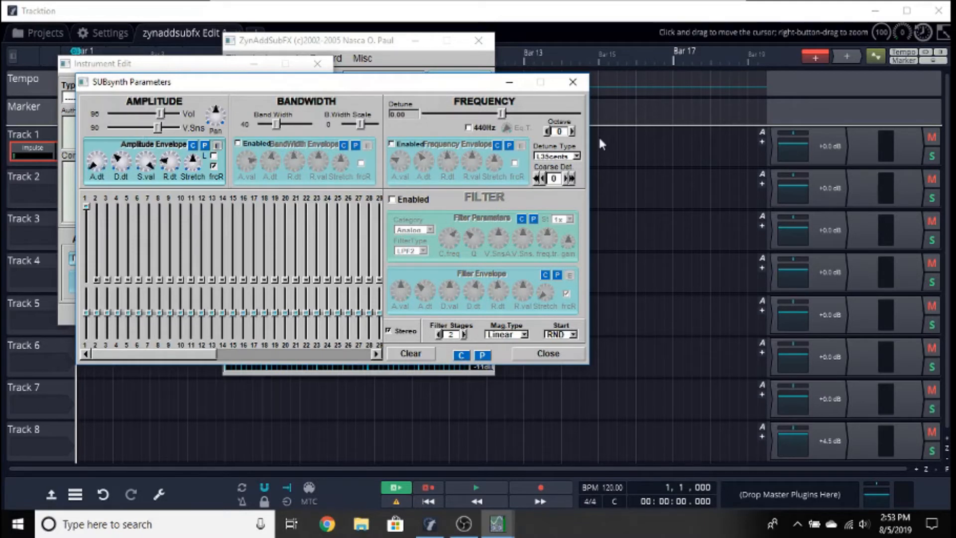
{"action": "left_click", "coordinate": [572, 82]}
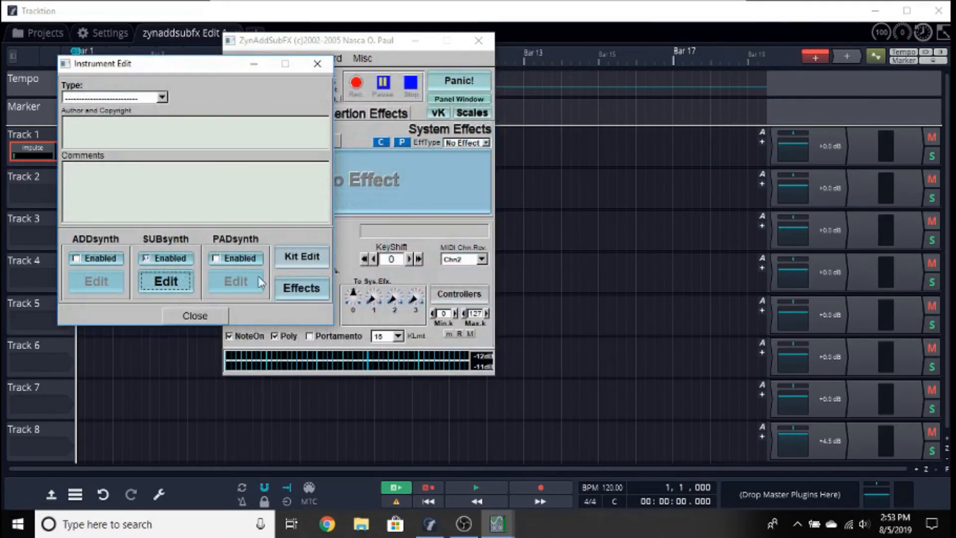
Disable SUBsynth, enable PADsynth instead, and open the PADsynth parameters.
{"action": "left_click", "coordinate": [192, 260]}
{"action": "left_click", "coordinate": [217, 258]}
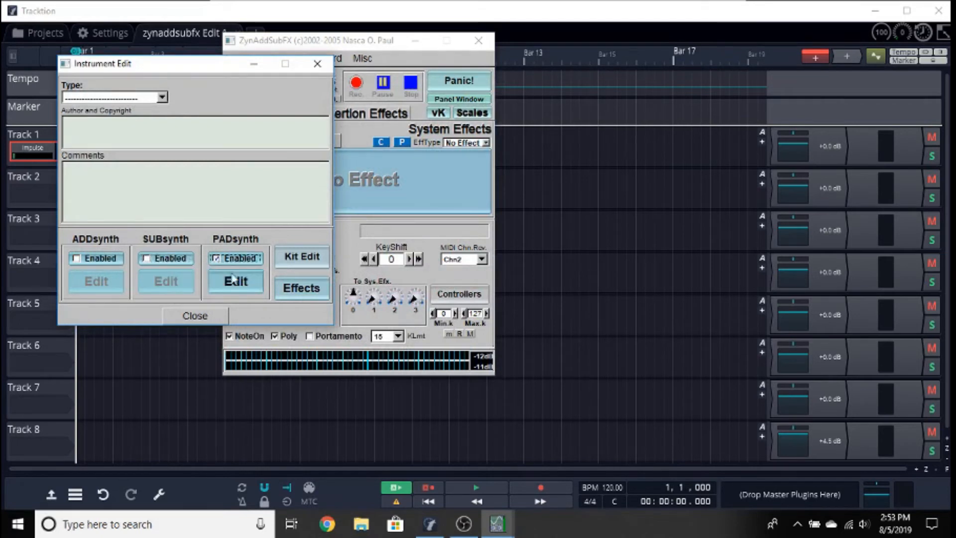
{"action": "left_click", "coordinate": [238, 280]}
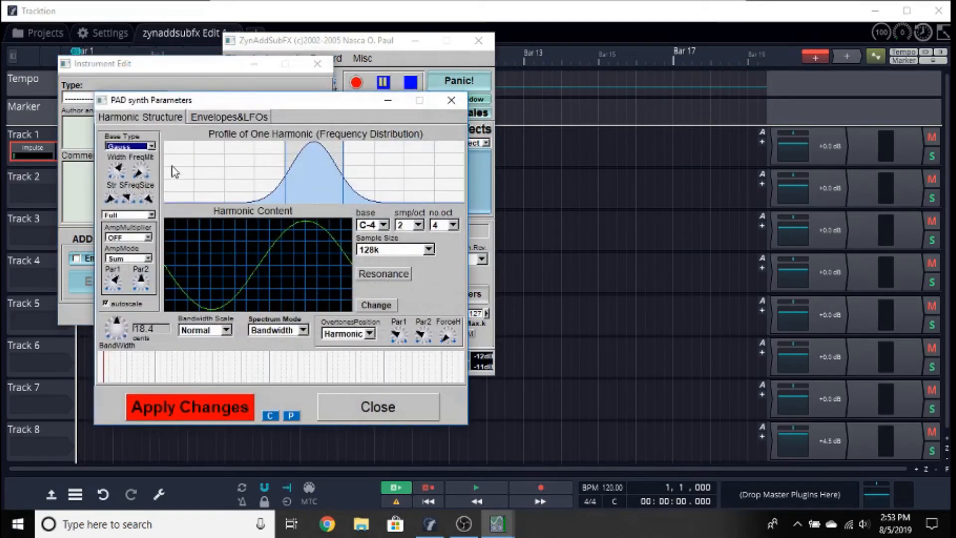
Examine the PADsynth's envelopes and LFOs, its harmonic structure settings, and the Base Type and AmpMultiplier options.
{"action": "left_click", "coordinate": [195, 118]}
{"action": "left_click", "coordinate": [150, 119]}
{"action": "left_click", "coordinate": [212, 118]}
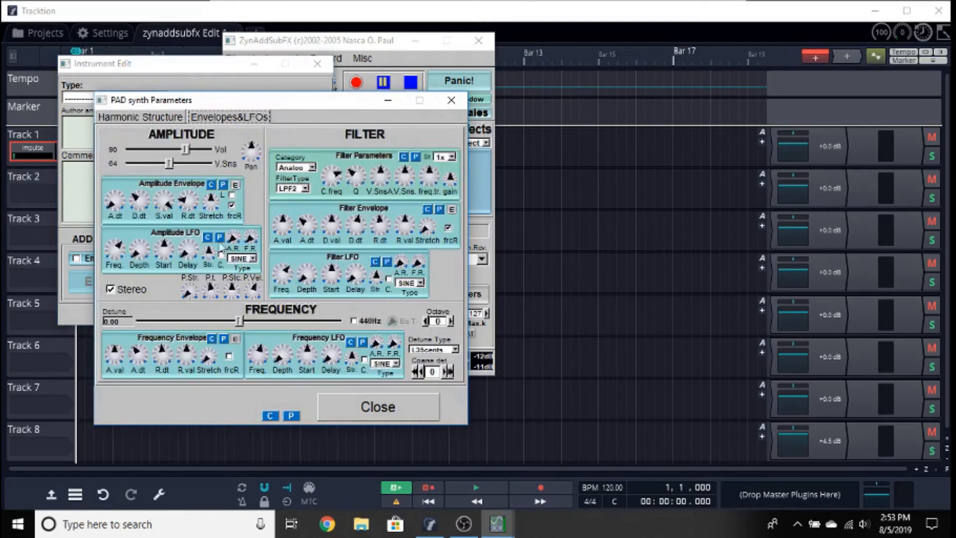
{"action": "left_click", "coordinate": [139, 119]}
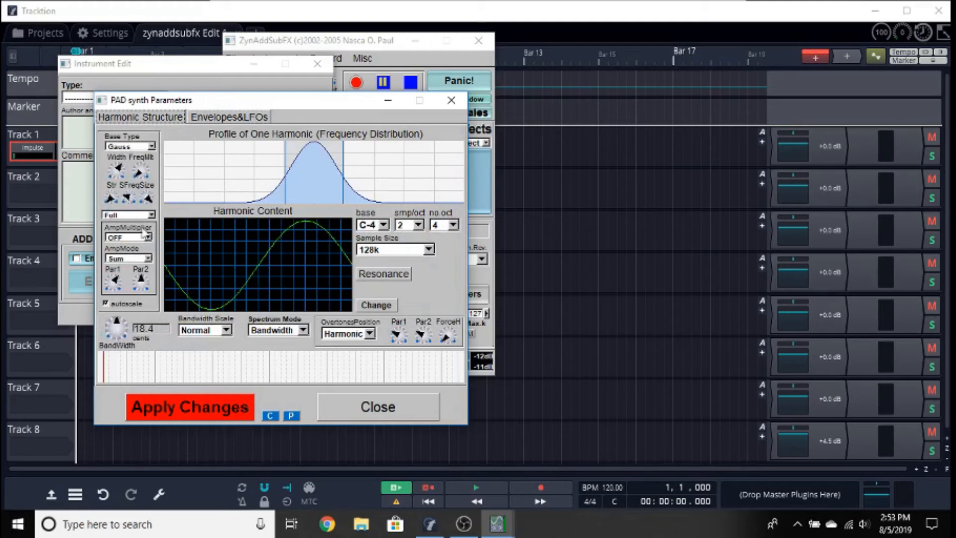
{"action": "left_click", "coordinate": [137, 148]}
{"action": "left_click", "coordinate": [138, 147]}
{"action": "left_click", "coordinate": [148, 237]}
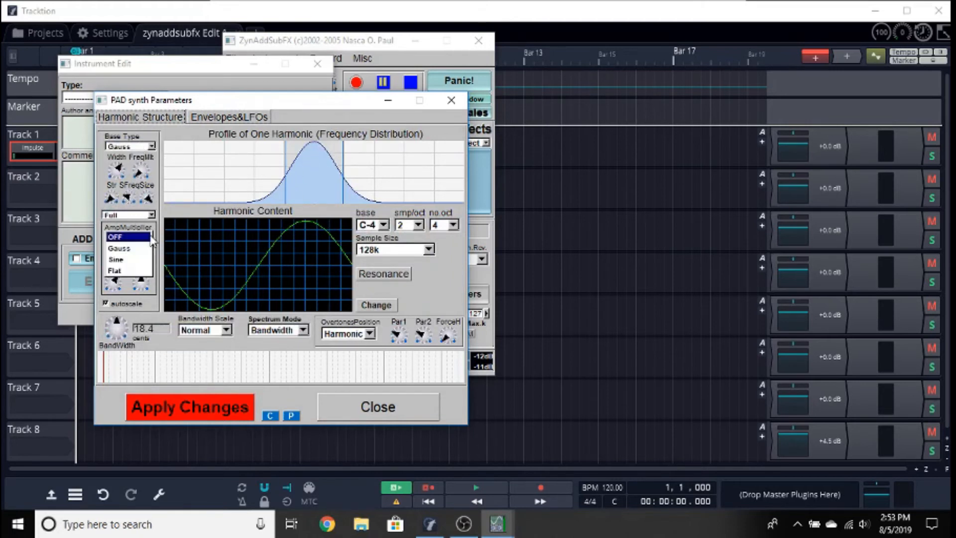
{"action": "left_click", "coordinate": [150, 237]}
{"action": "left_click", "coordinate": [147, 237]}
{"action": "left_click", "coordinate": [148, 238]}
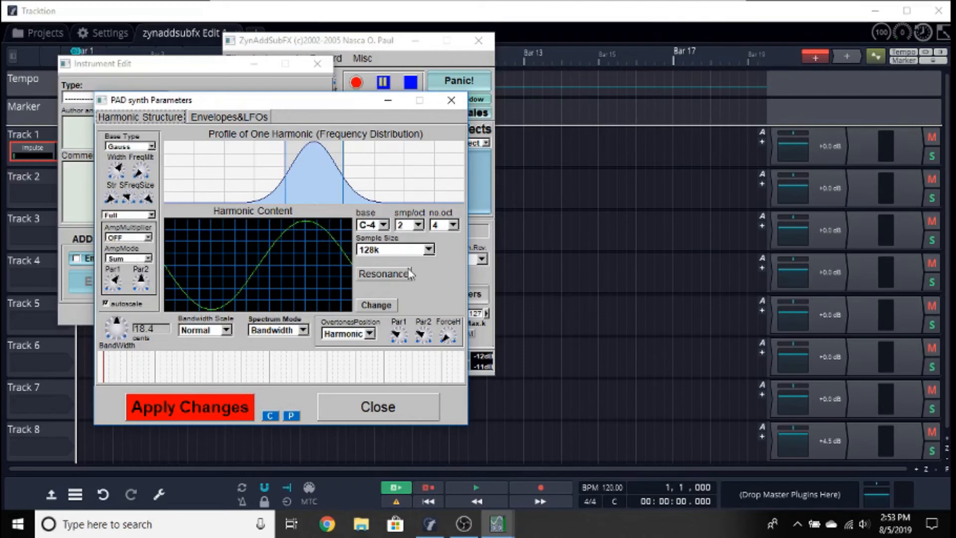
Set the PADsynth harmonic content's base function to Saw, apply it, and close the harmonic content editor and PADsynth parameters.
{"action": "left_click", "coordinate": [376, 305]}
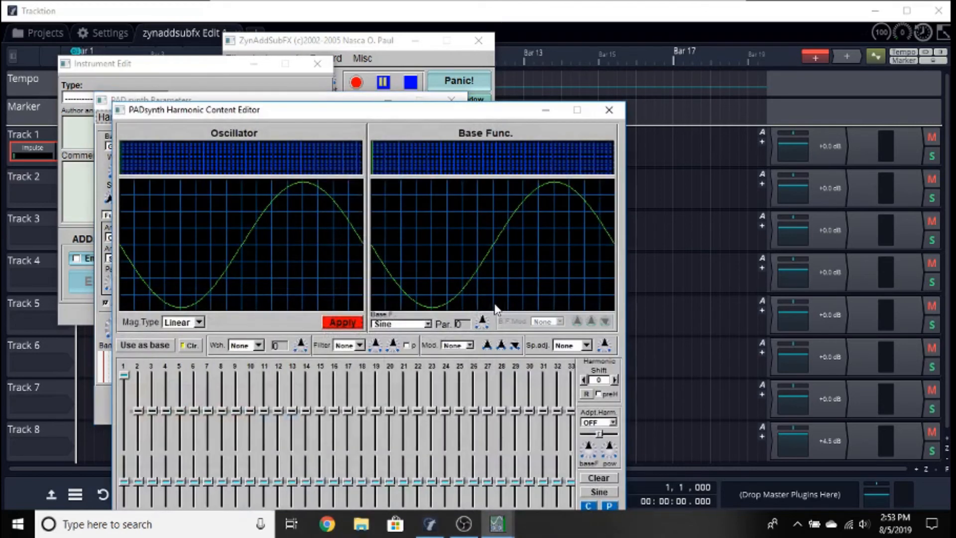
{"action": "left_click", "coordinate": [427, 324]}
{"action": "left_click", "coordinate": [393, 360]}
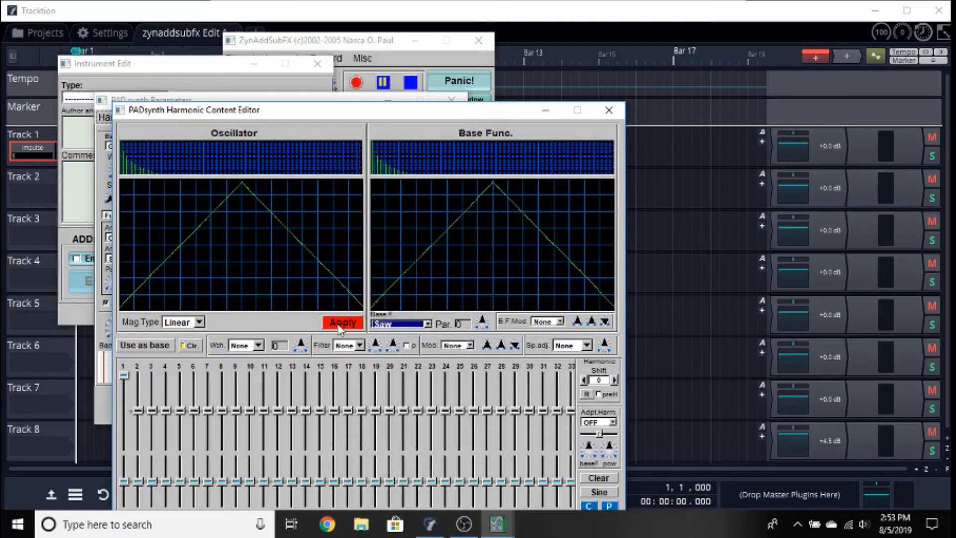
{"action": "left_click", "coordinate": [356, 324]}
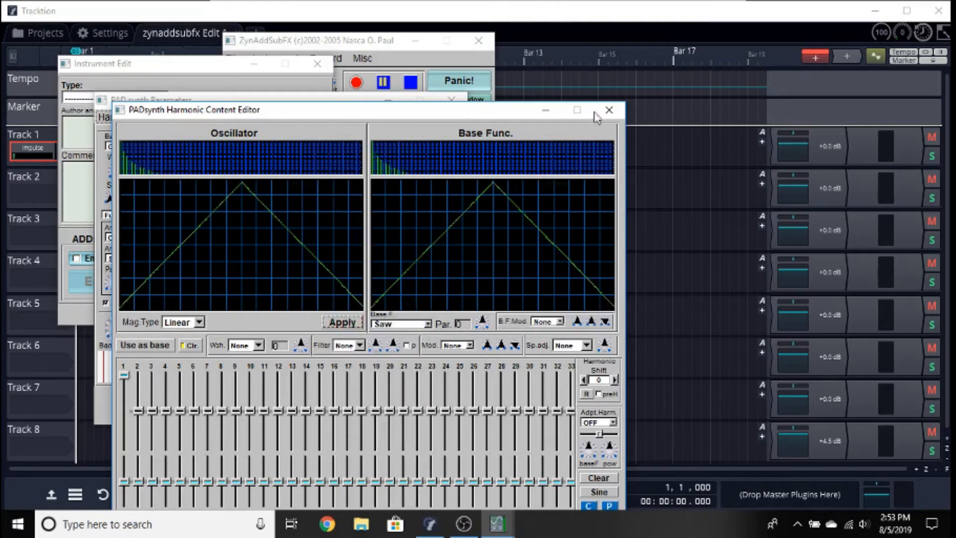
{"action": "left_click", "coordinate": [609, 110]}
{"action": "left_click", "coordinate": [450, 100]}
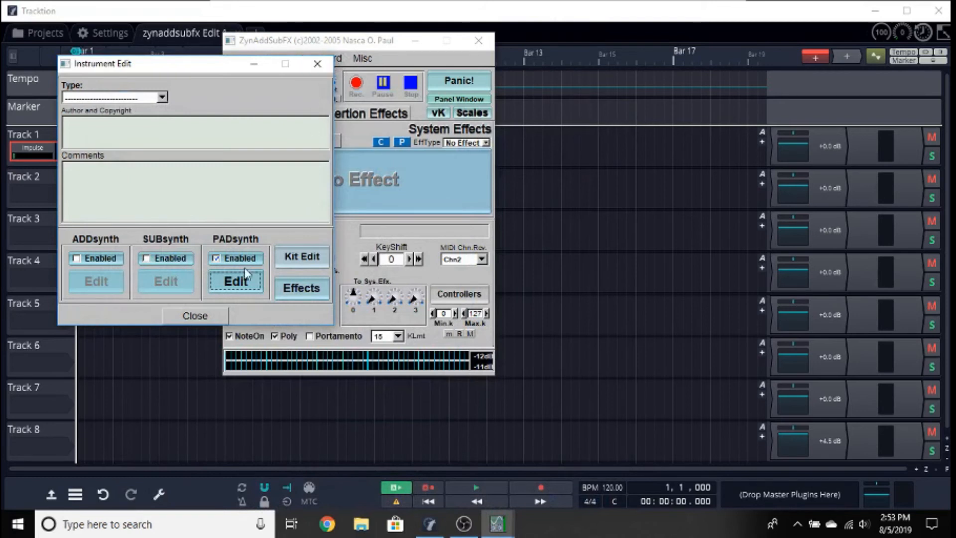
Switch the instrument from PADsynth to ADDsynth, and open its kit editor to review the mode options, leaving the mode OFF.
{"action": "left_click", "coordinate": [223, 259]}
{"action": "left_click", "coordinate": [79, 258]}
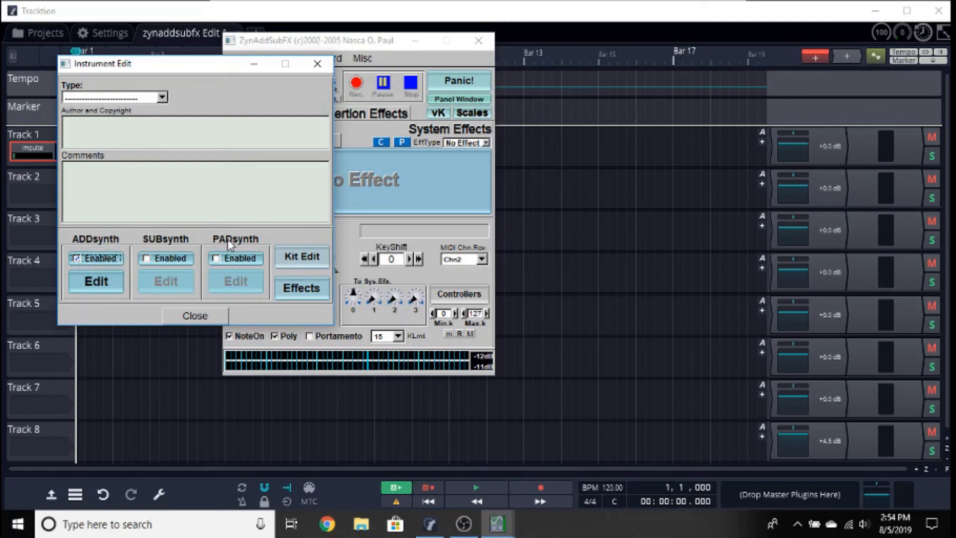
{"action": "left_click", "coordinate": [304, 261]}
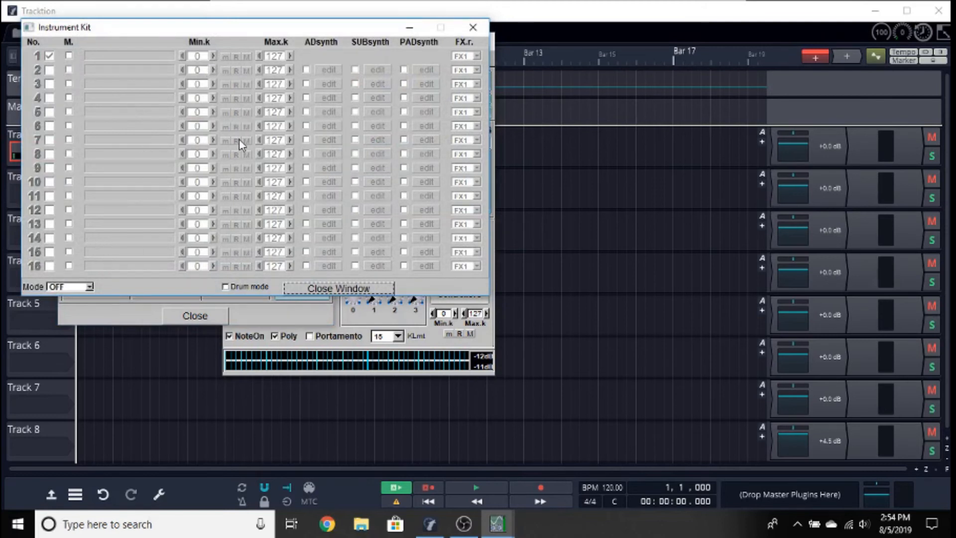
{"action": "left_click", "coordinate": [88, 287]}
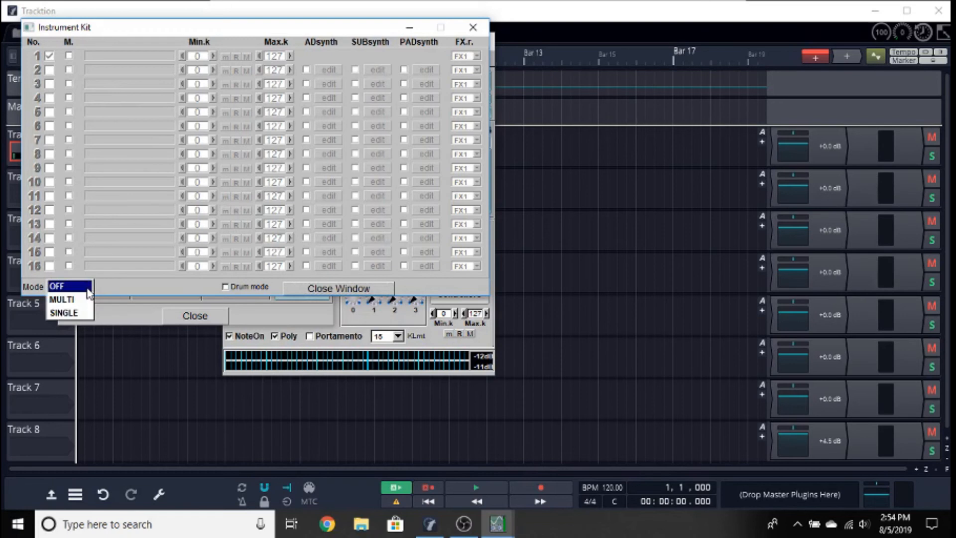
{"action": "left_click", "coordinate": [82, 287]}
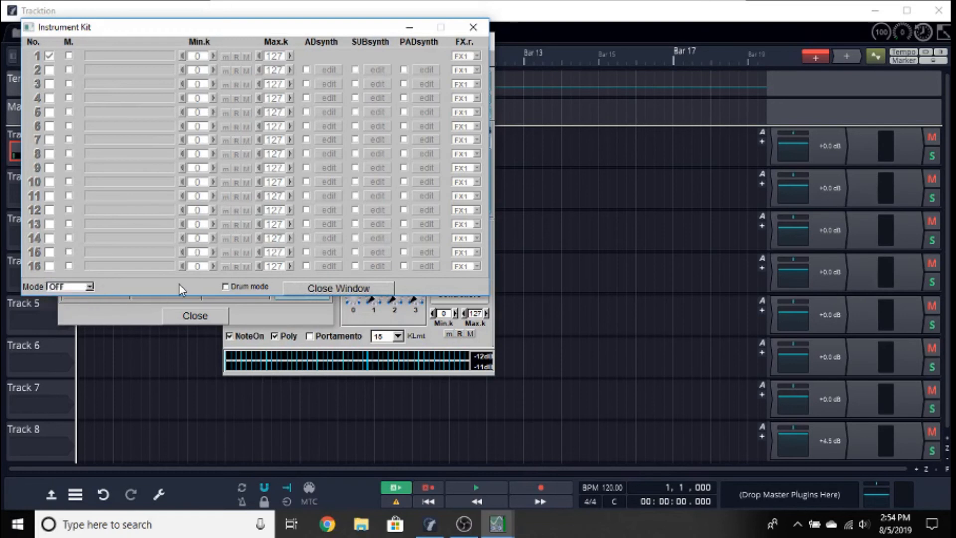